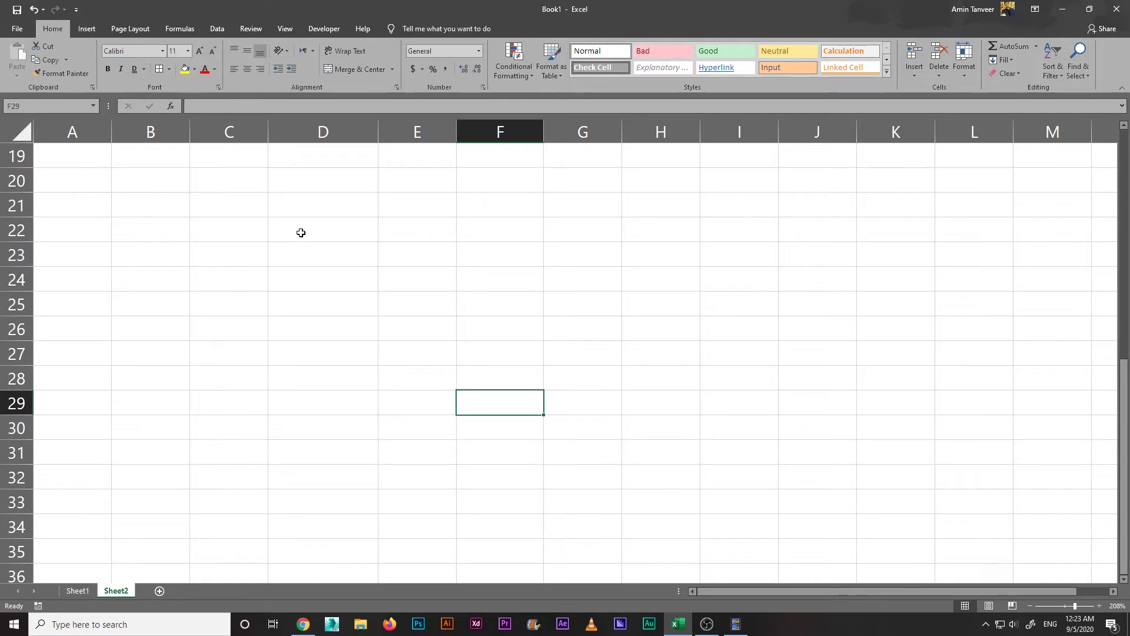
Step: Enter the headers Name and Salary in D23:E23
left_click(308, 251)
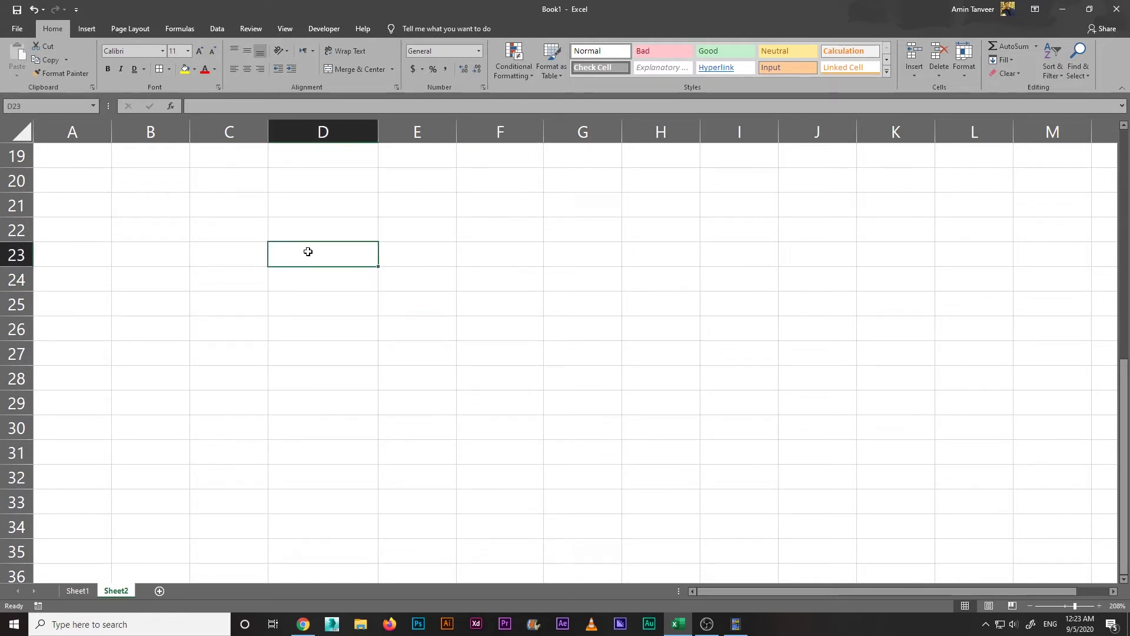
type("Name")
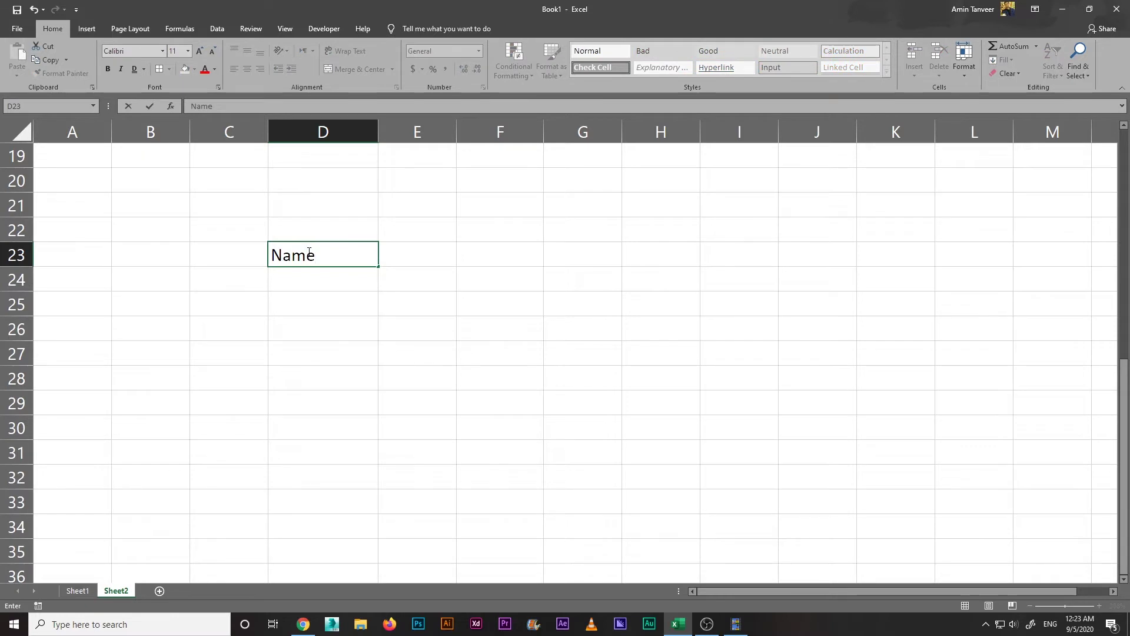
key("Tab")
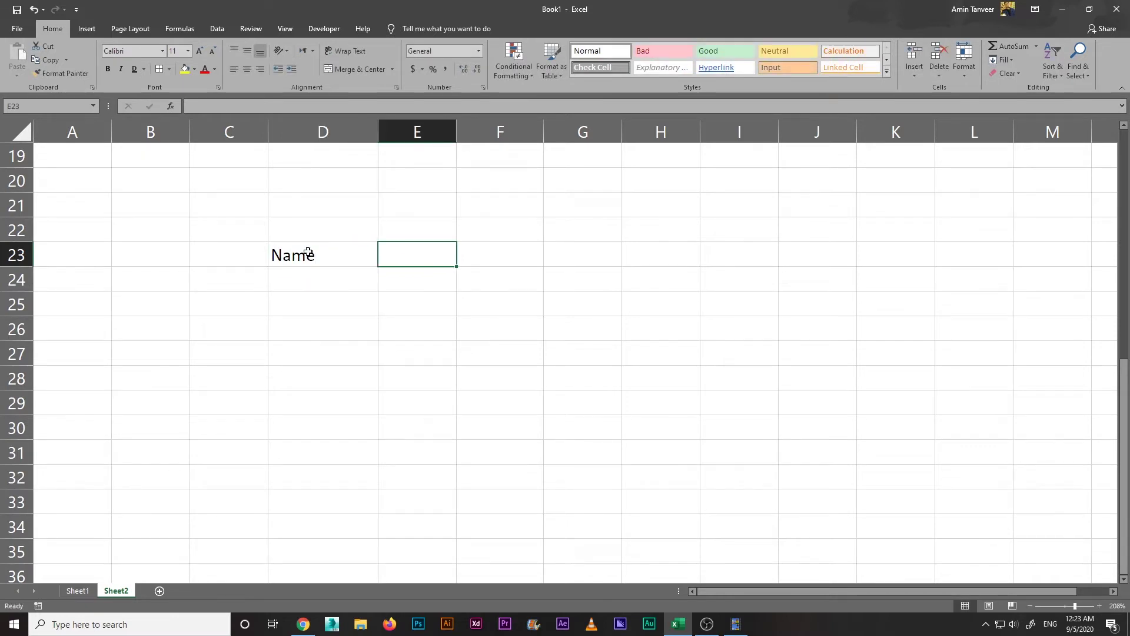
type("Salary")
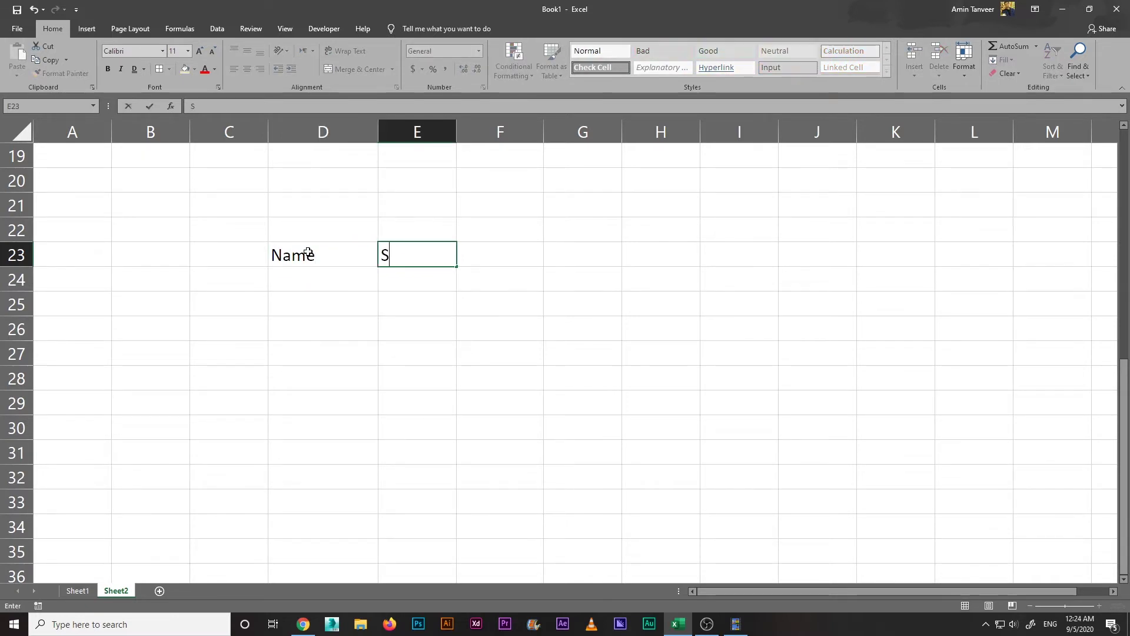
left_click(311, 319)
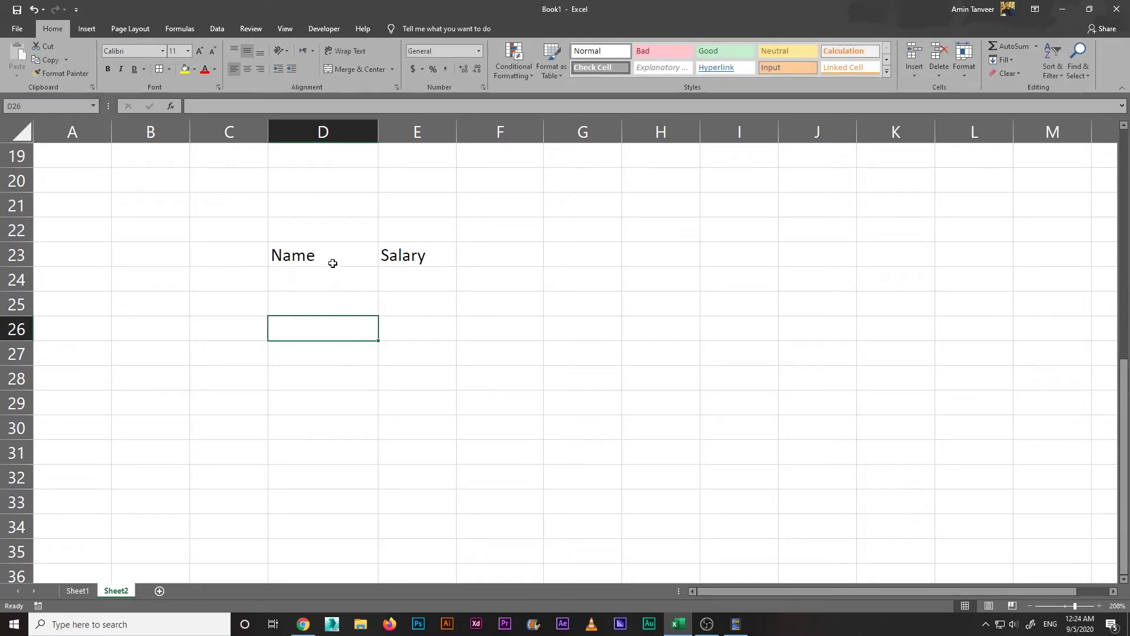
Step: Add two employee names in D24:D25 with salaries 25000 and 20000 beside them
left_click(347, 278)
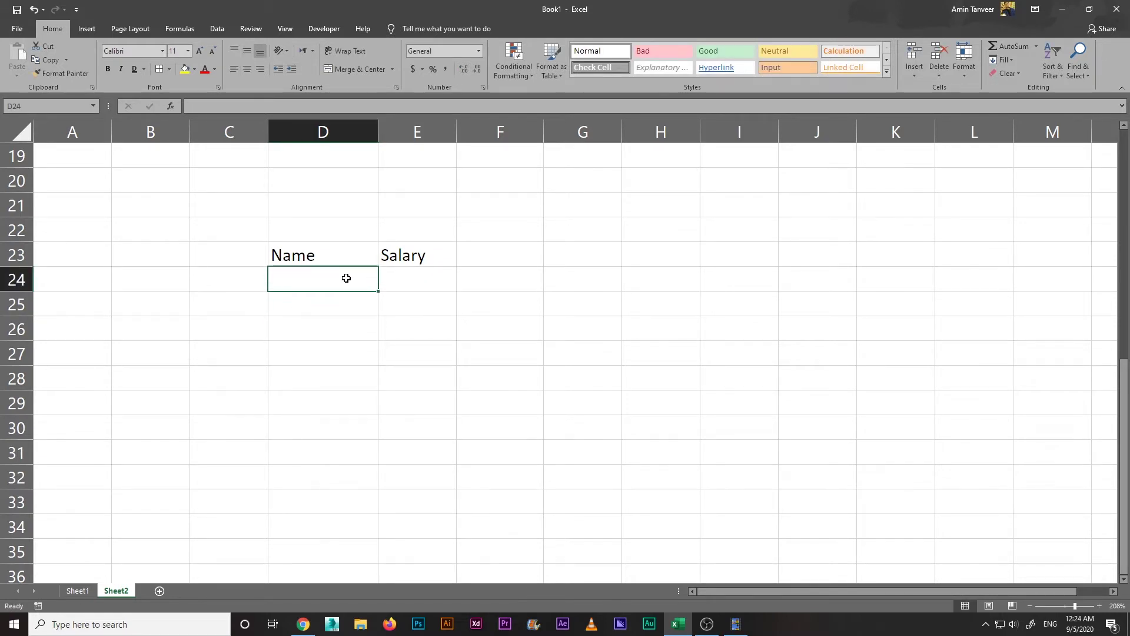
type("Sami")
key("Tab")
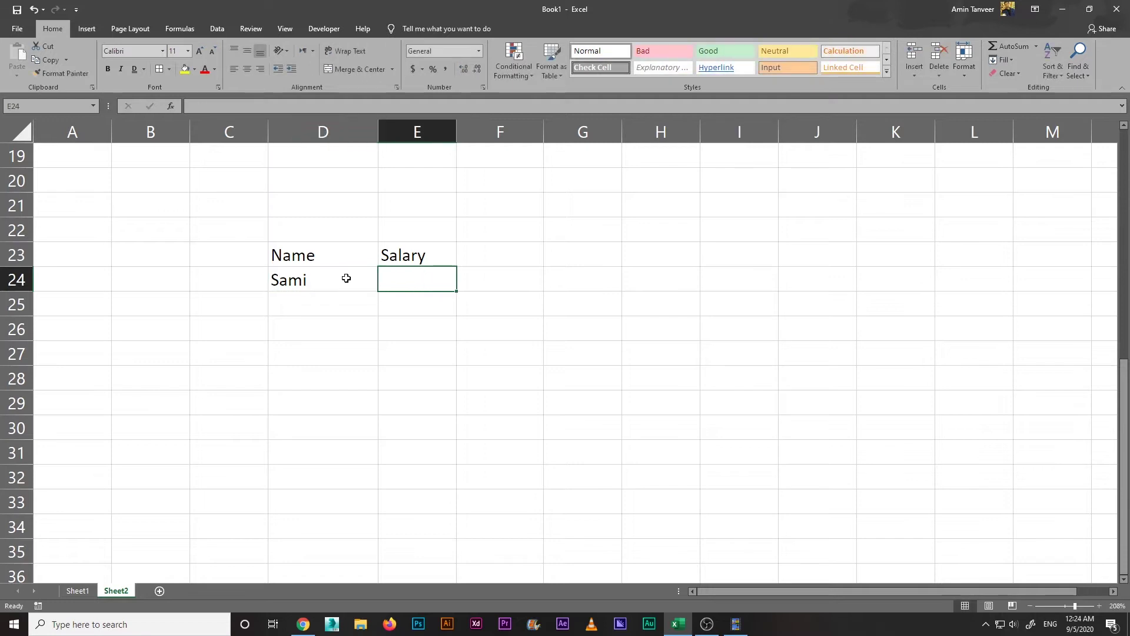
type("25000")
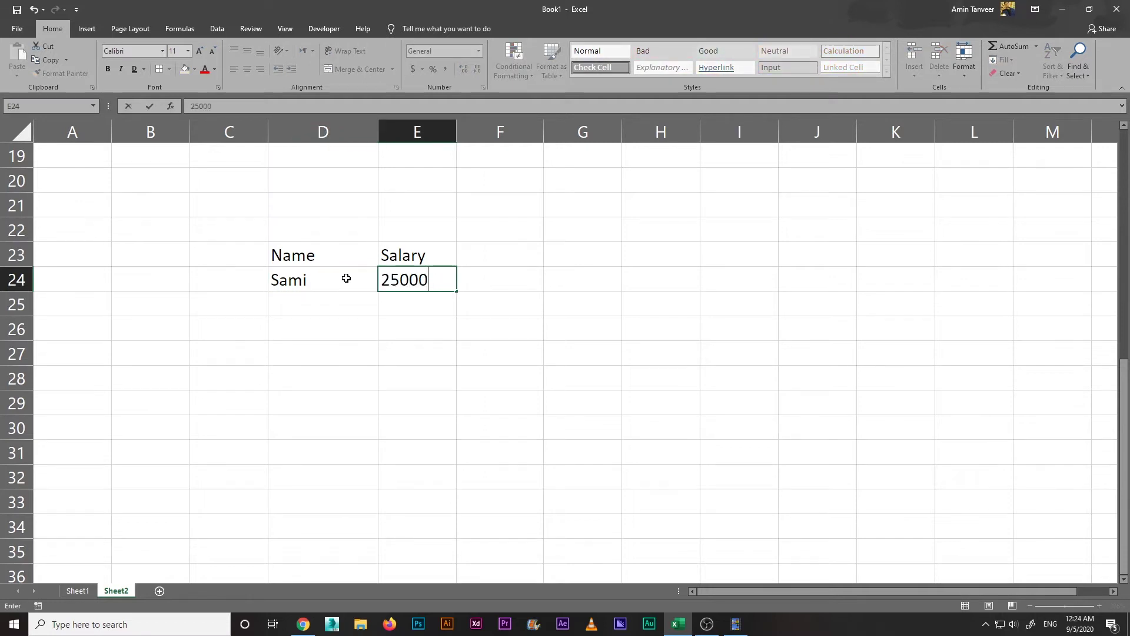
left_click(335, 296)
type("Rahim")
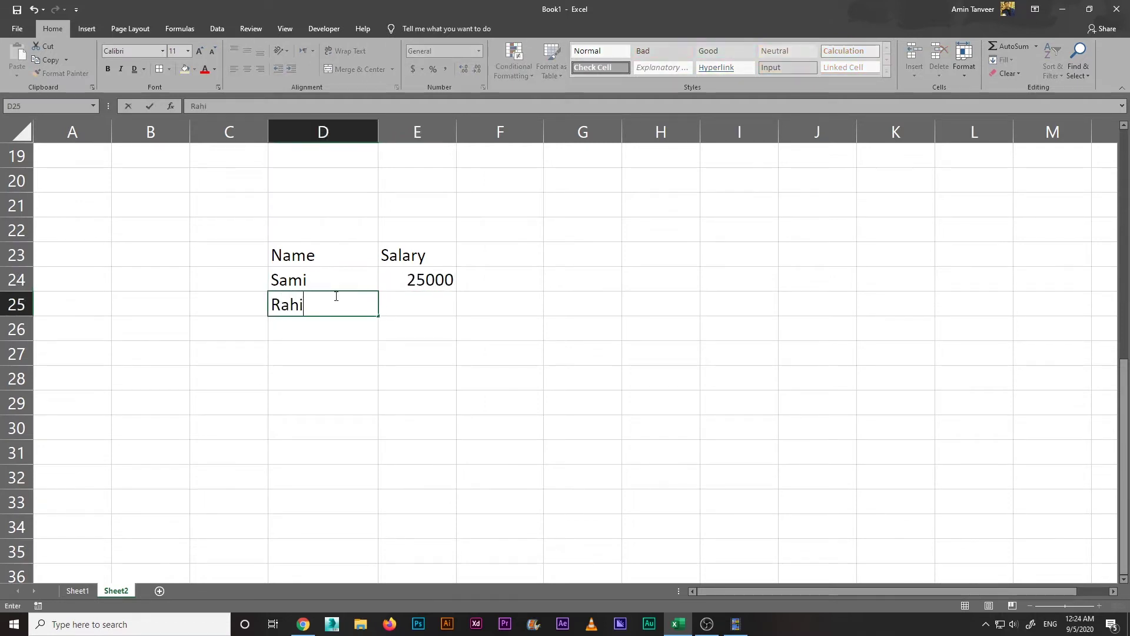
key("Tab")
type("2000")
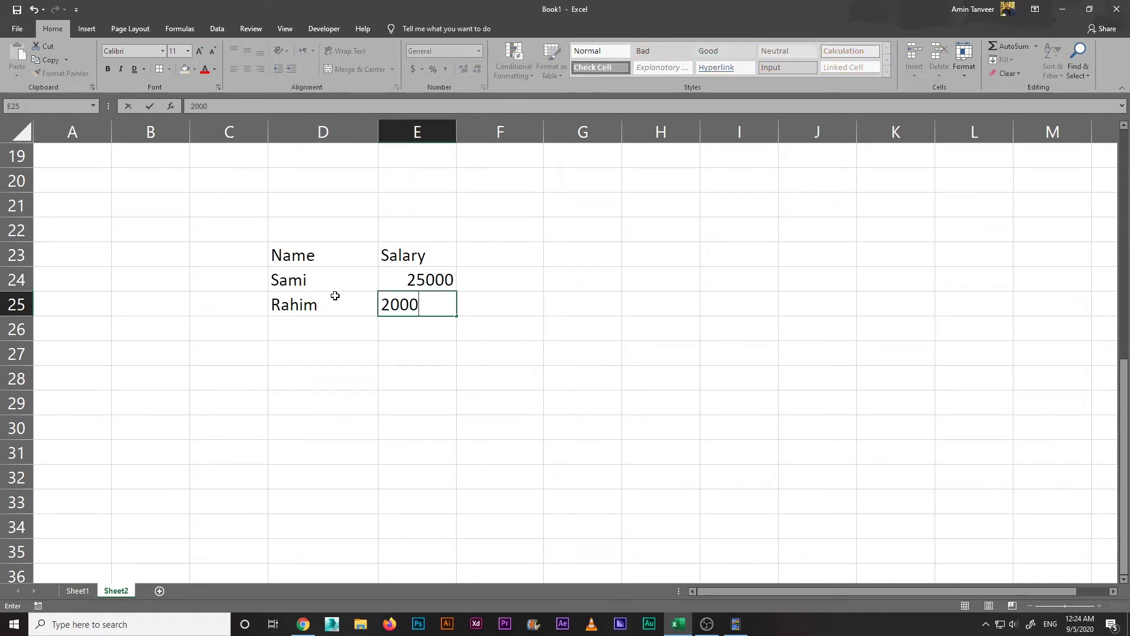
type("0")
key("Return")
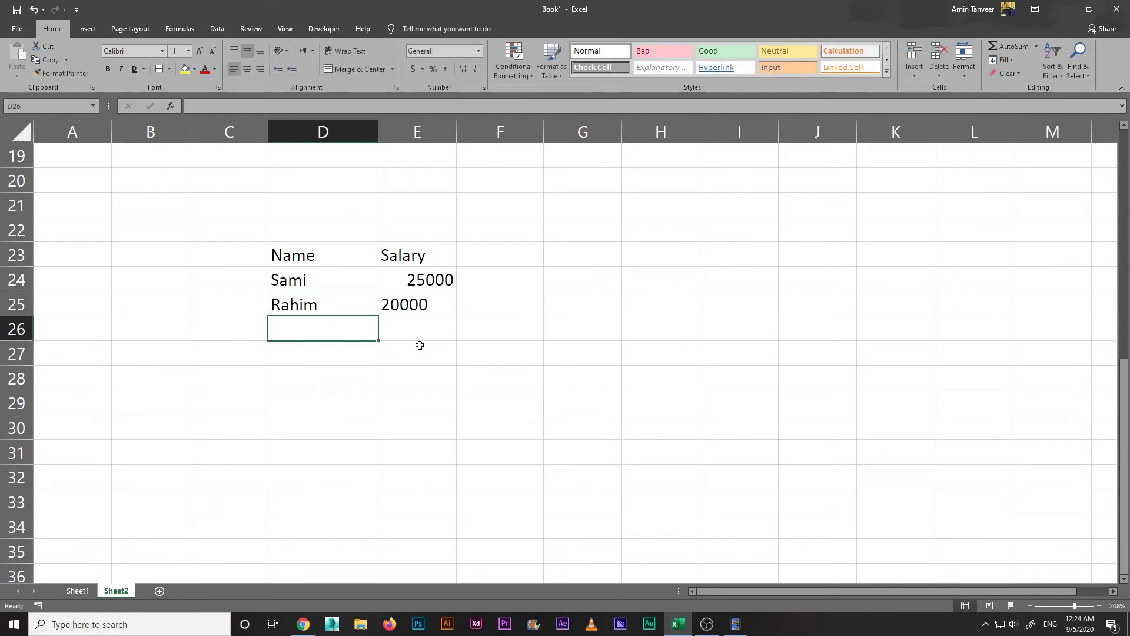
left_click(414, 365)
left_click(324, 369)
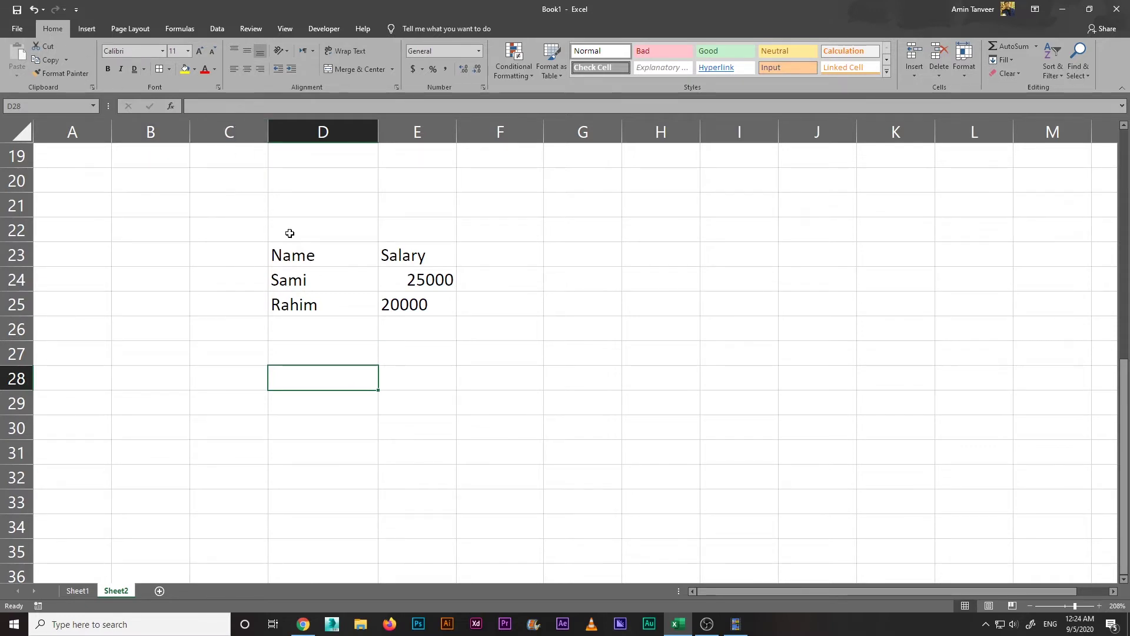
Step: Practise selecting cells and ranges, ending with headers D23:E23 selected
left_click(315, 344)
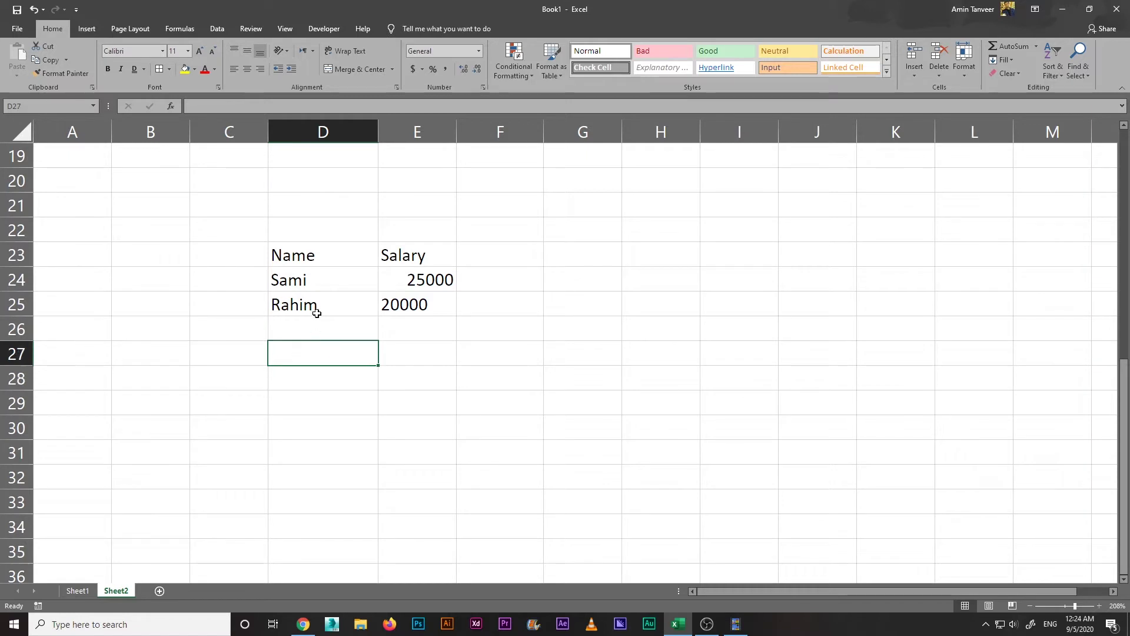
left_click(313, 259)
left_click(314, 282)
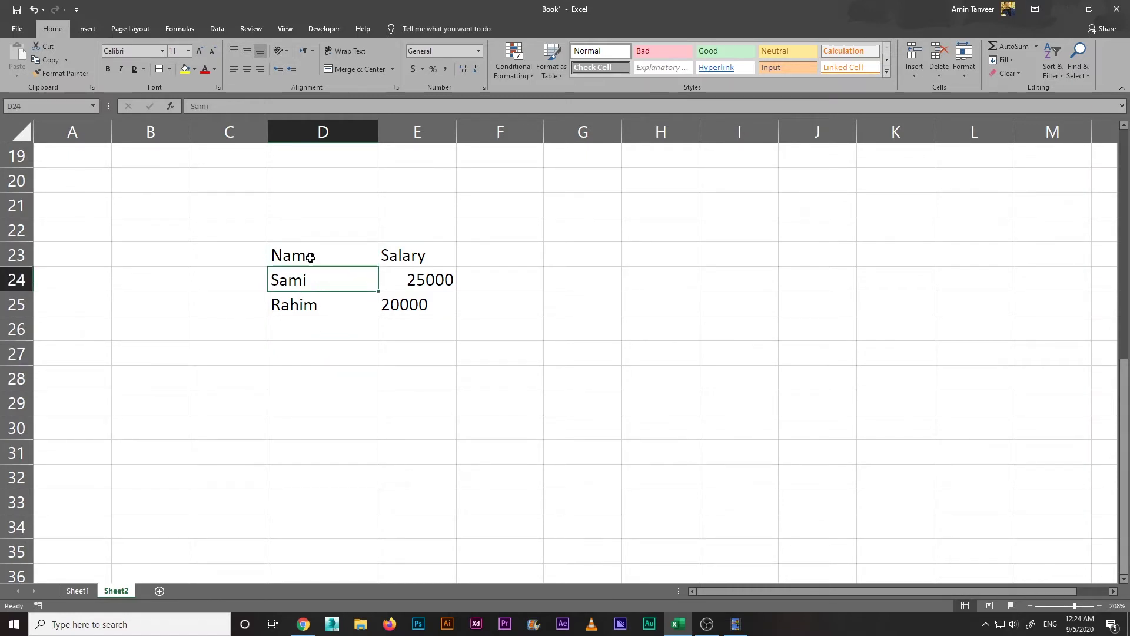
left_click(310, 257)
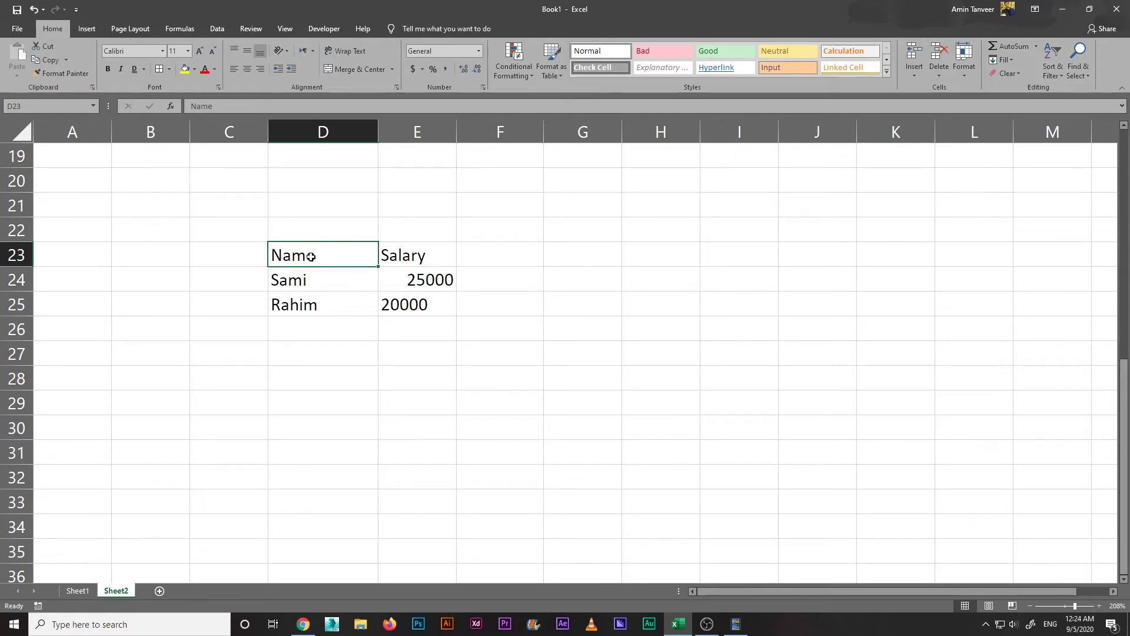
left_click_drag(396, 282, 326, 296)
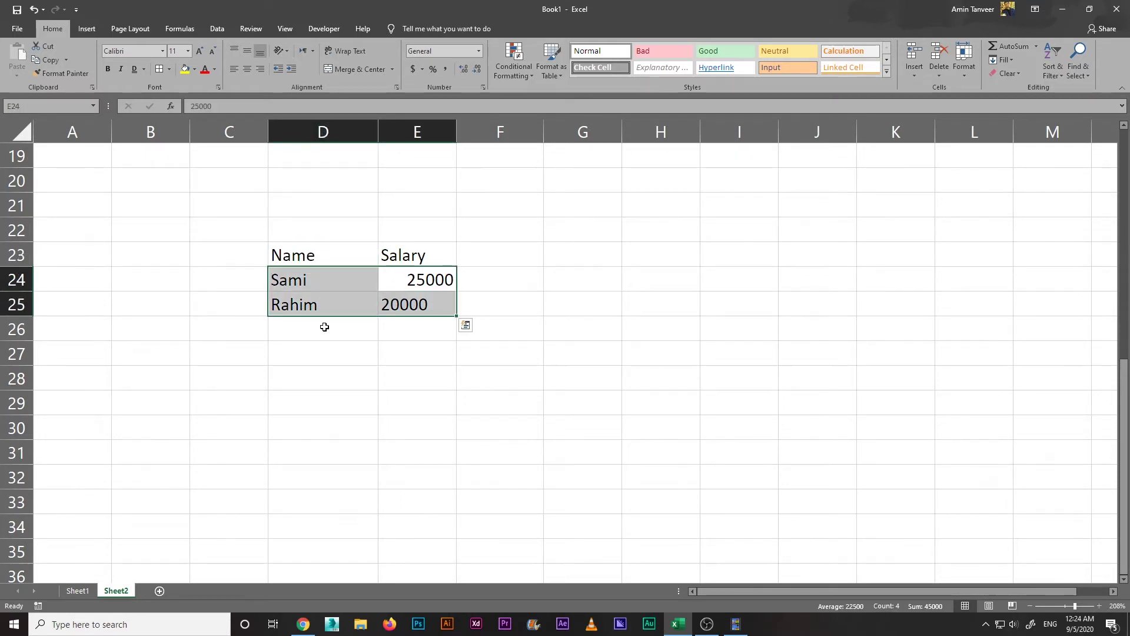
left_click(316, 254)
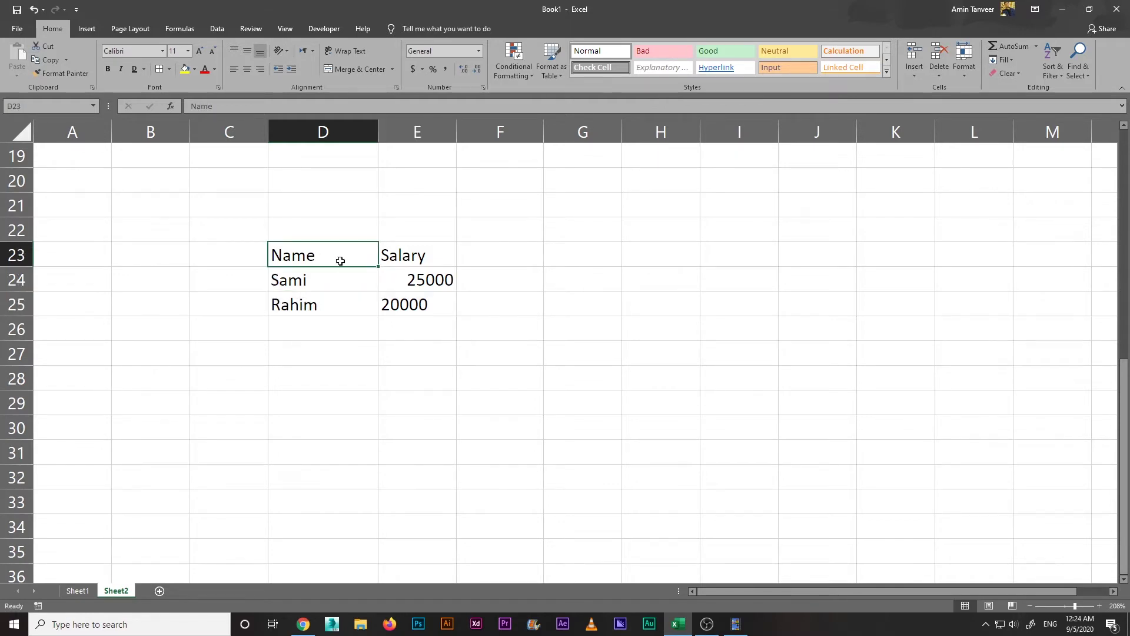
left_click(332, 323)
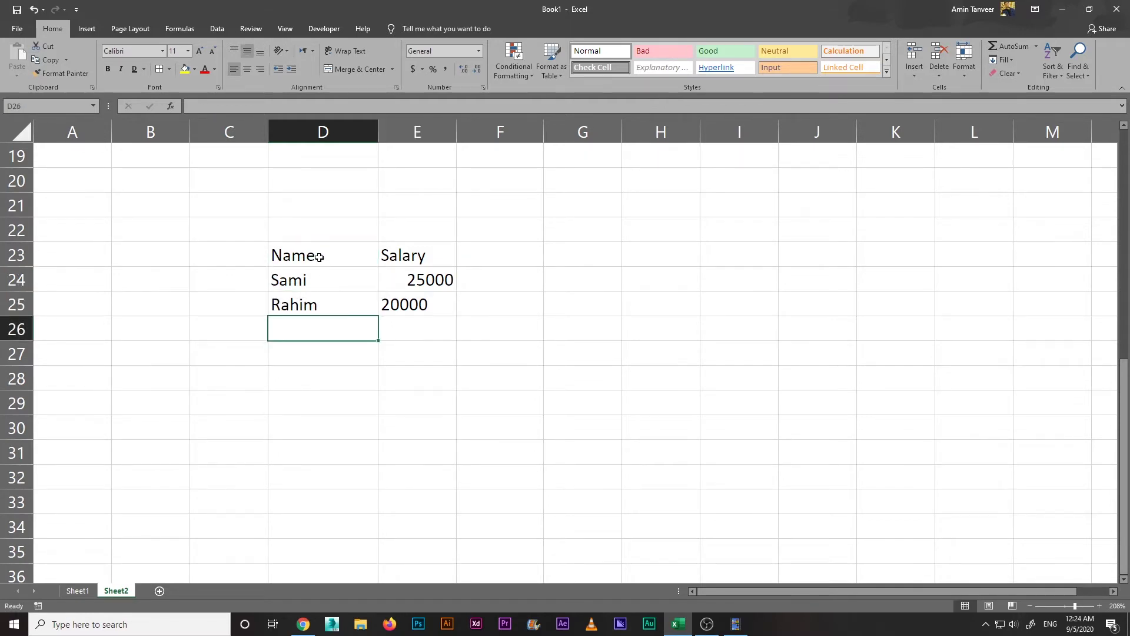
left_click_drag(318, 257, 415, 255)
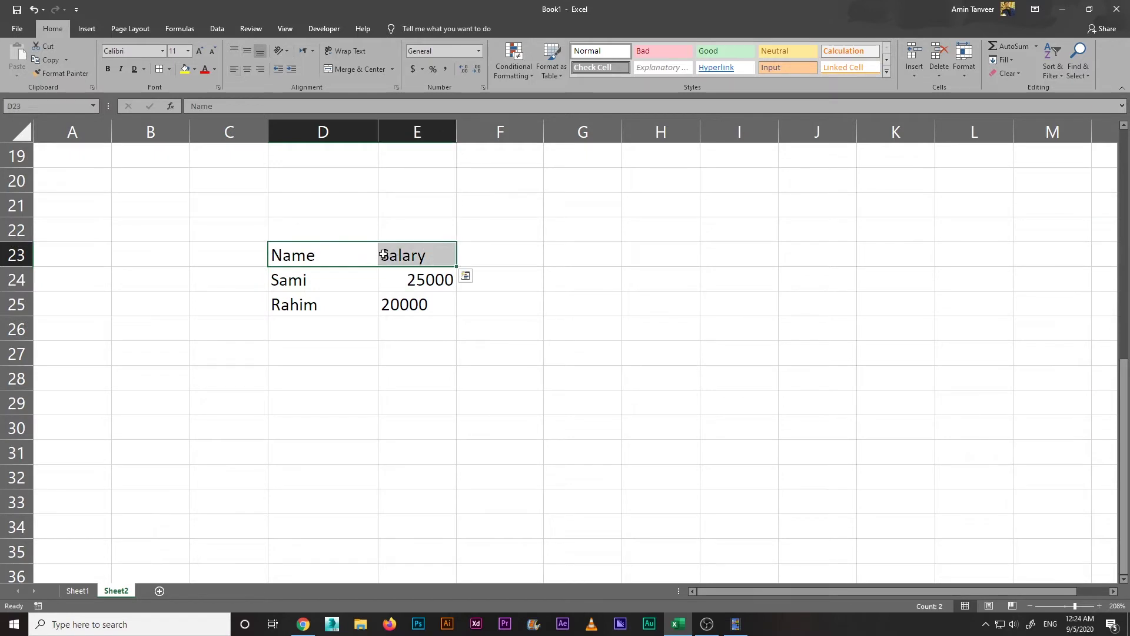
left_click(334, 345)
left_click_drag(331, 258, 390, 259)
Step: Make the headers bold, trying italic and single underline before removing them
left_click(108, 71)
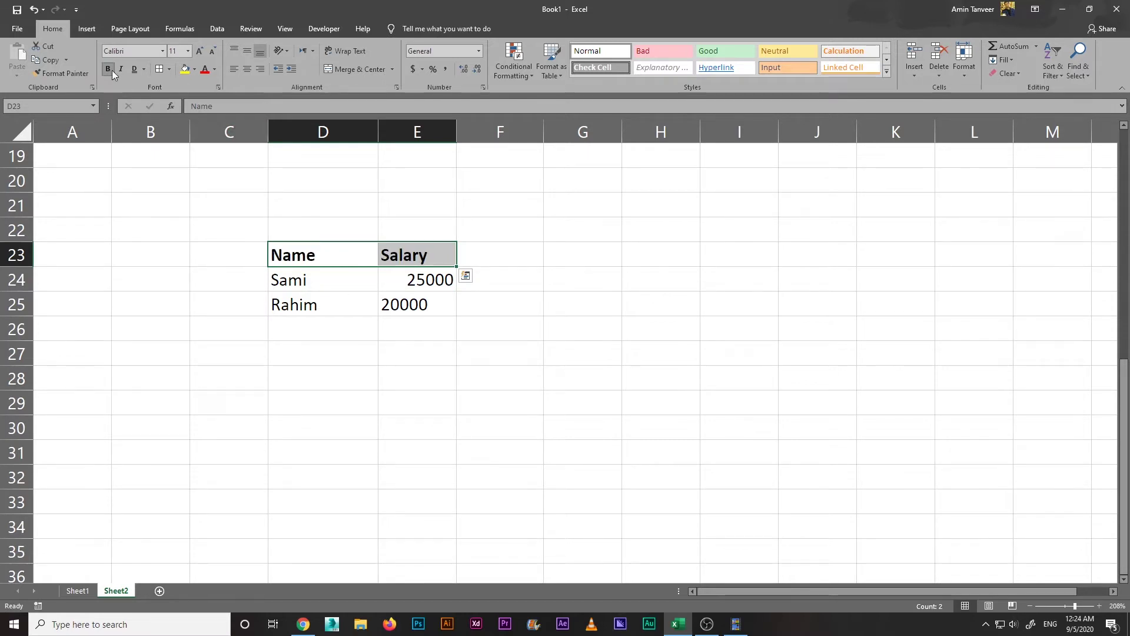
left_click(121, 70)
left_click(144, 69)
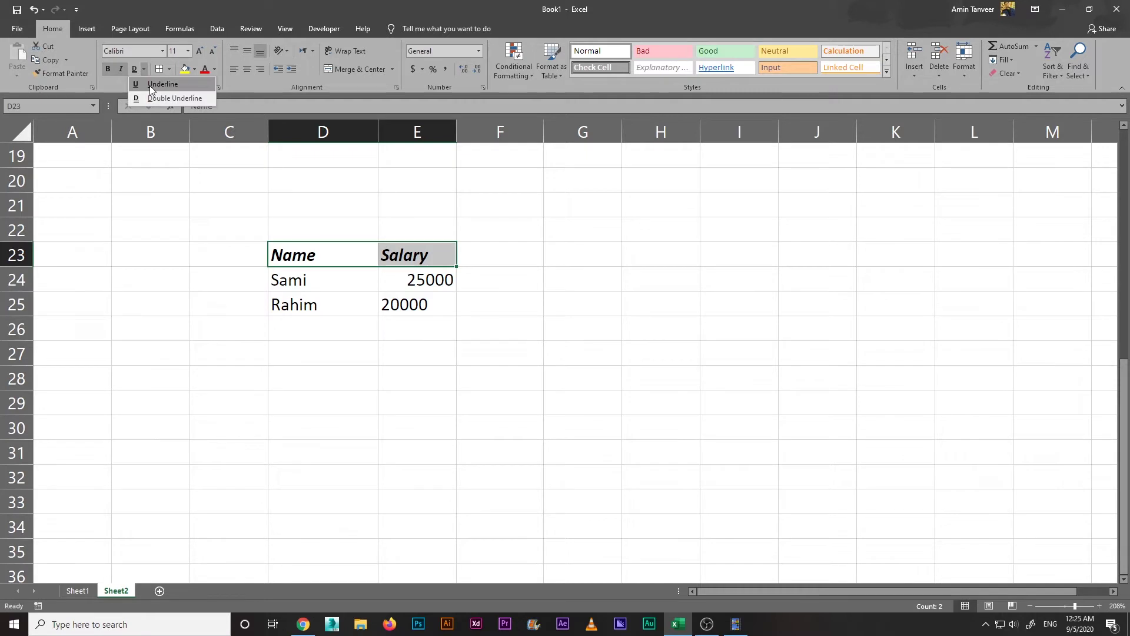
left_click(153, 84)
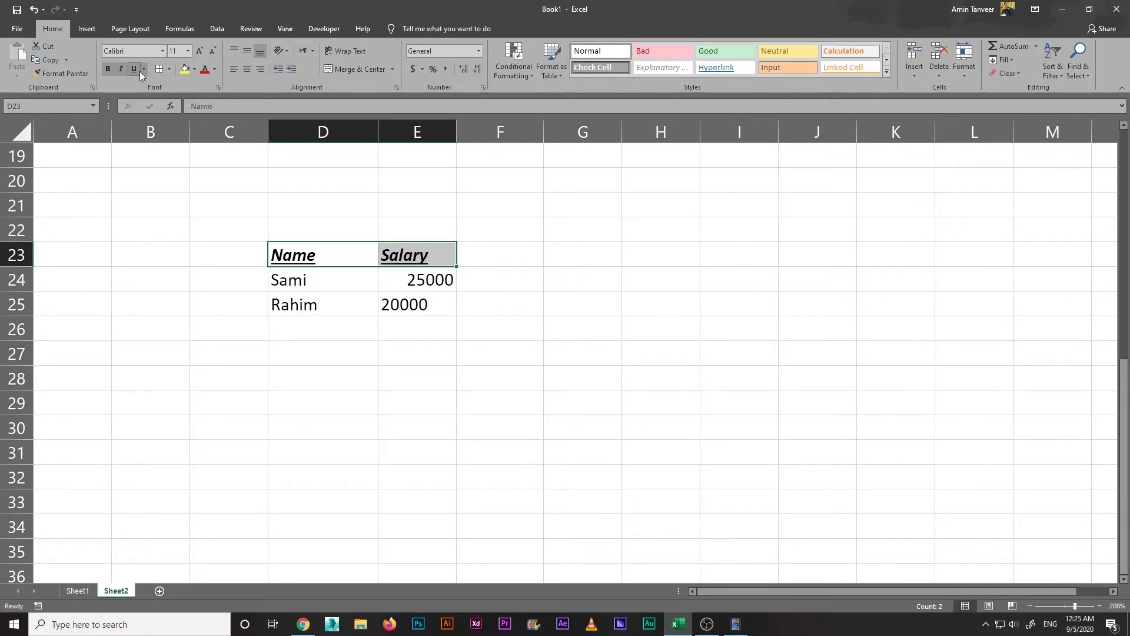
left_click(120, 69)
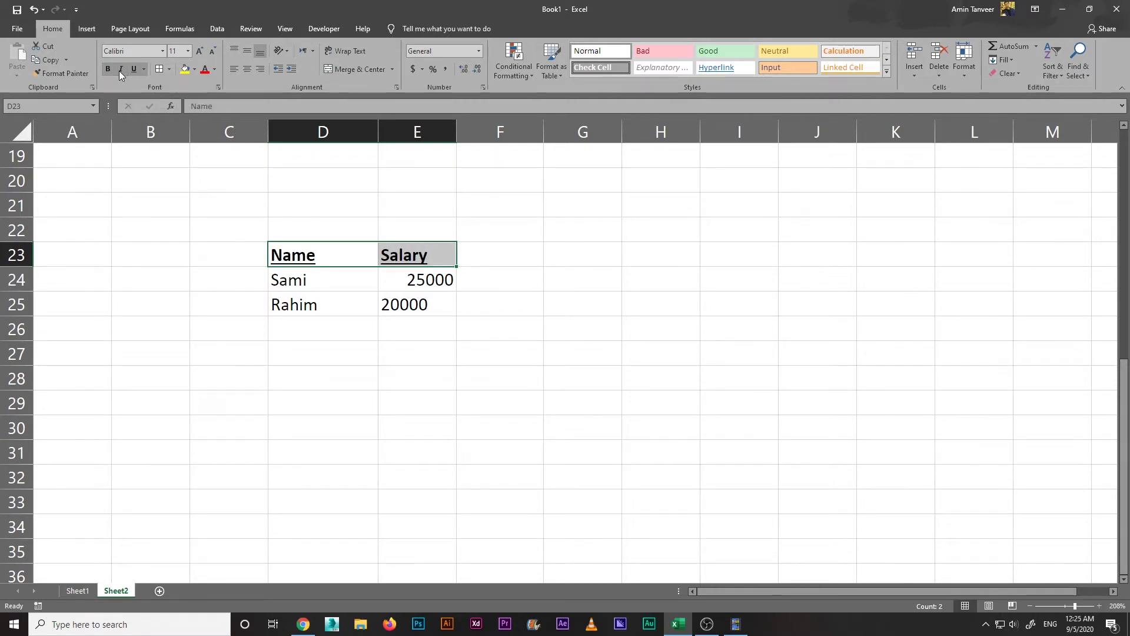
left_click(133, 71)
Step: Give the header cells a light blue fill and black text
left_click(195, 71)
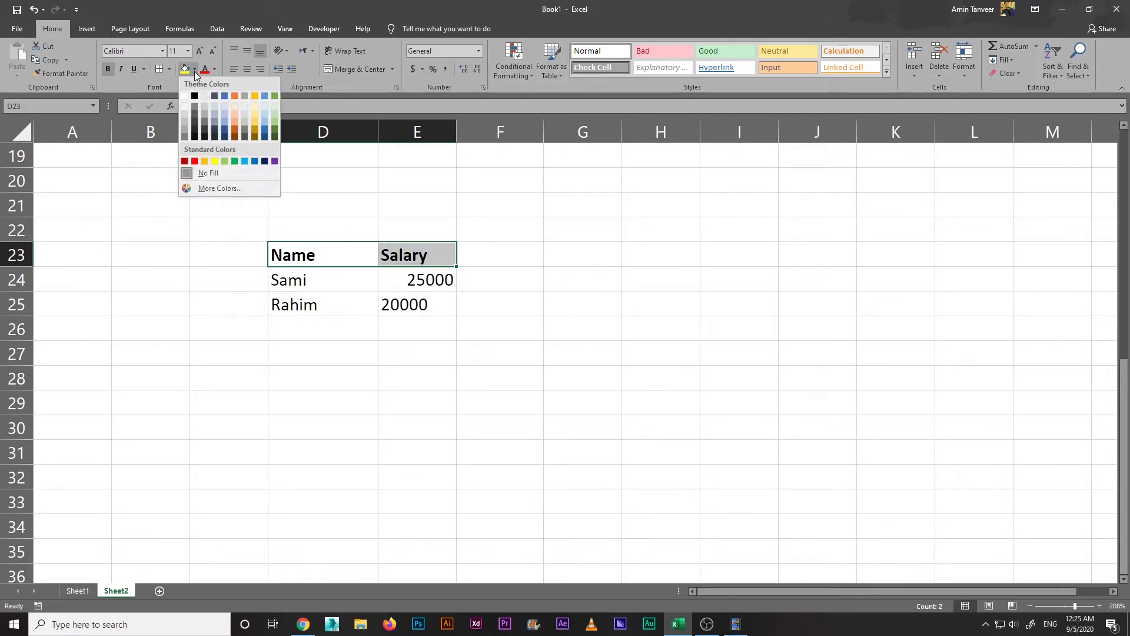
left_click(224, 112)
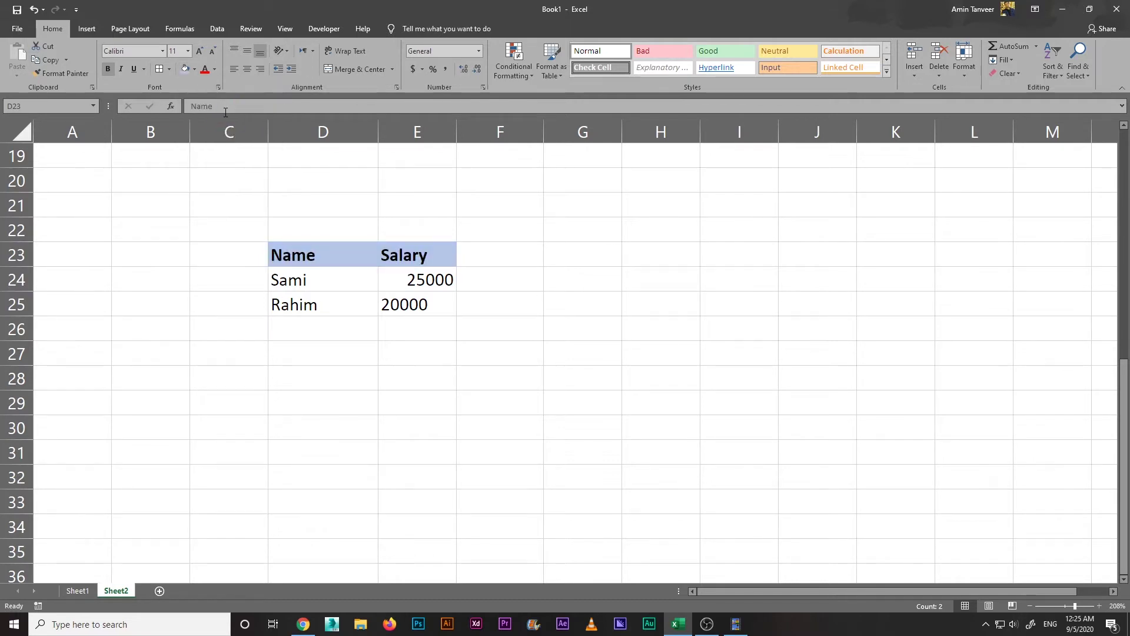
left_click(215, 70)
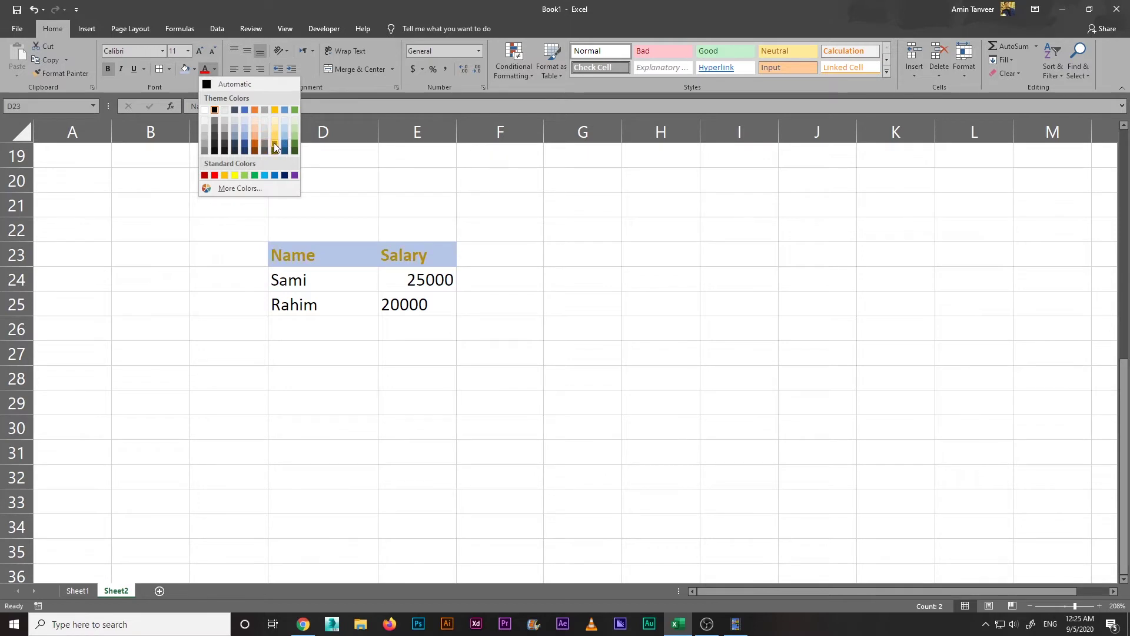
left_click(215, 110)
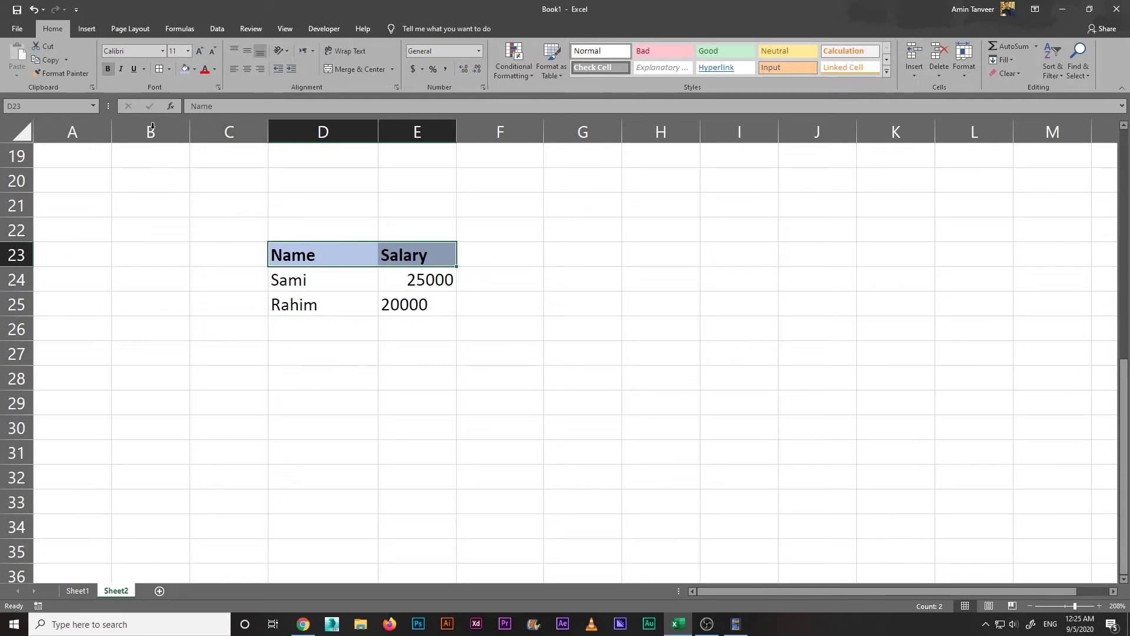
Step: Enlarge the header text step by step up to 24 point
left_click(164, 52)
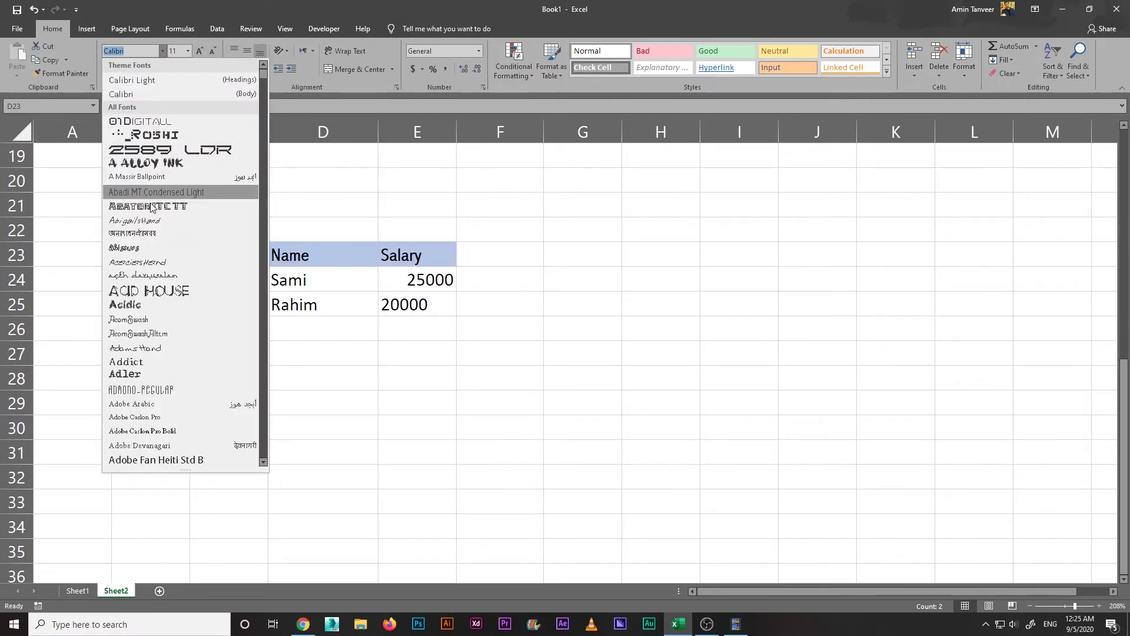
left_click(323, 7)
left_click(189, 51)
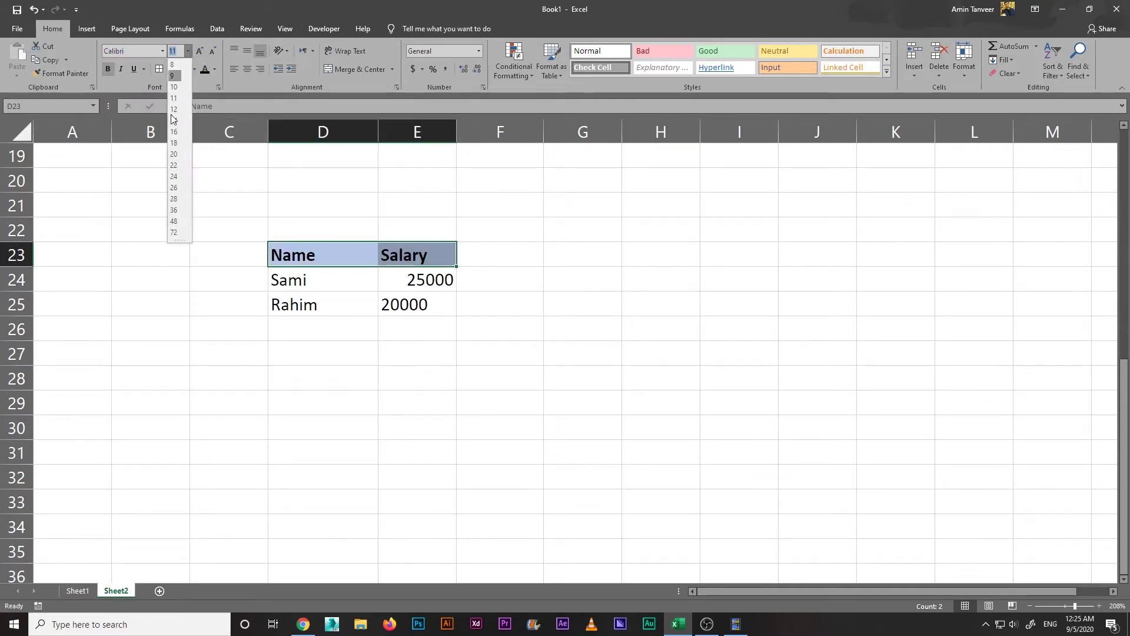
left_click(360, 5)
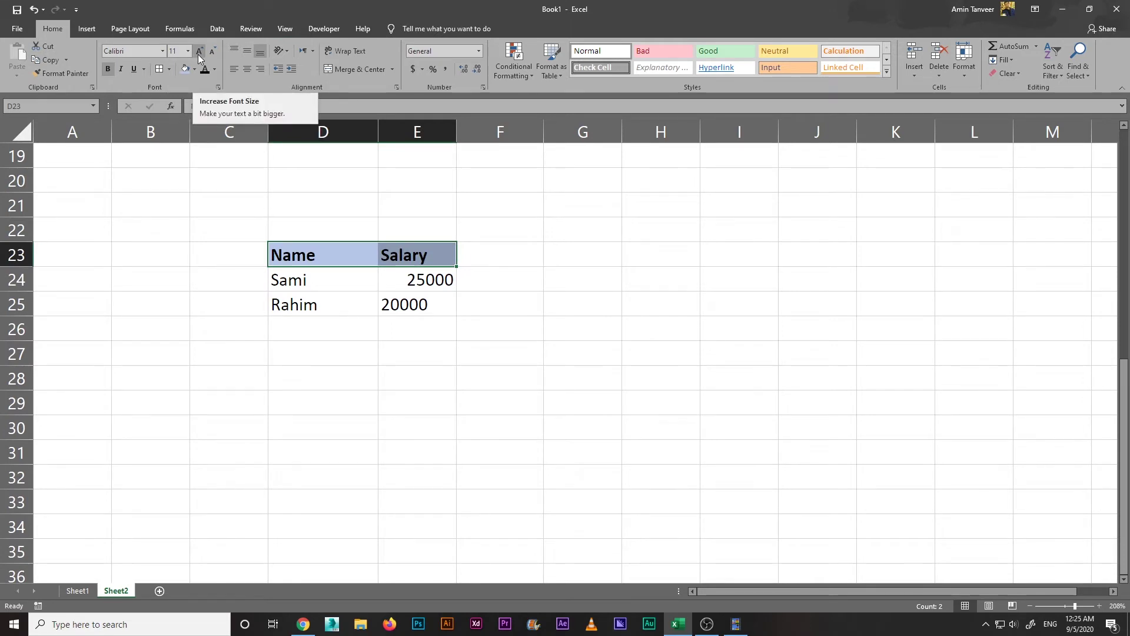
left_click(199, 52)
left_click(198, 52)
left_click(198, 53)
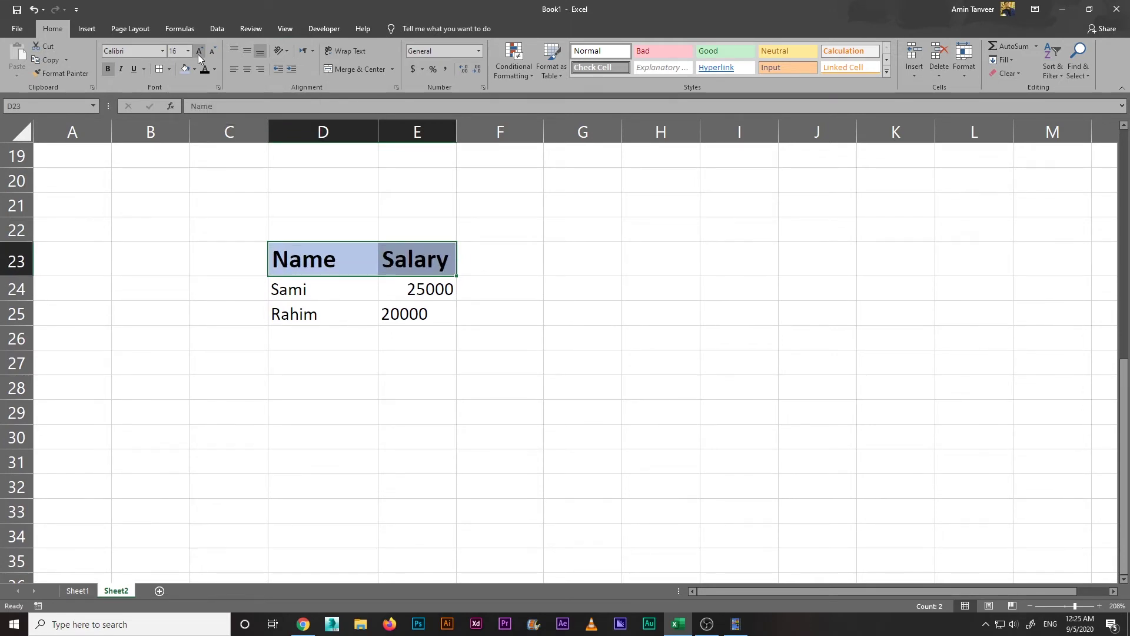
left_click(198, 52)
left_click(198, 54)
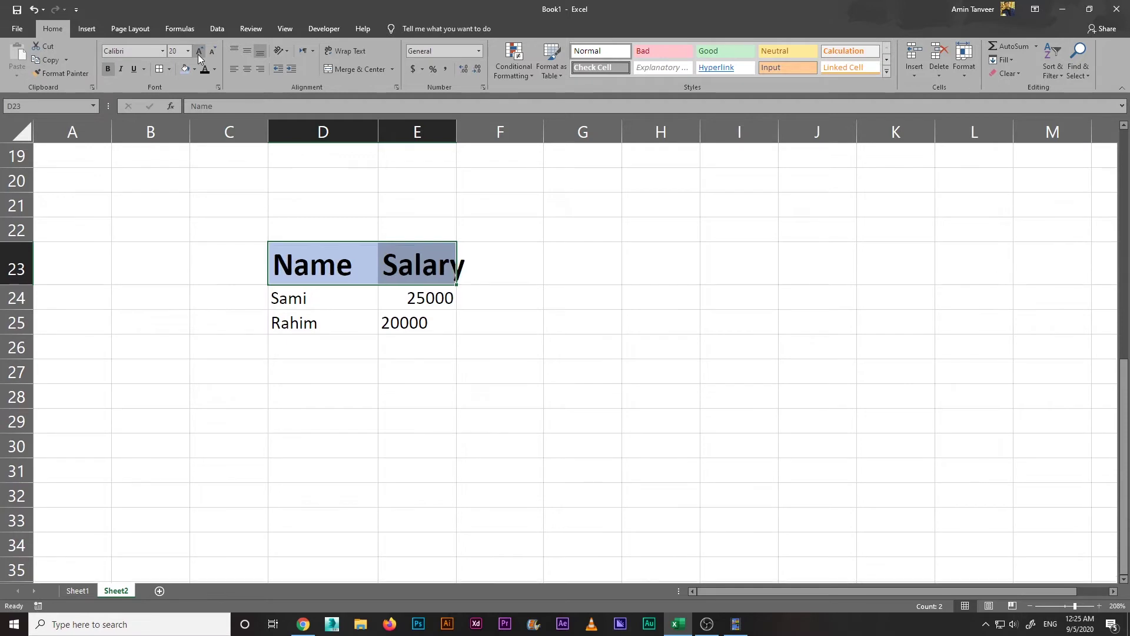
left_click(196, 52)
left_click(197, 52)
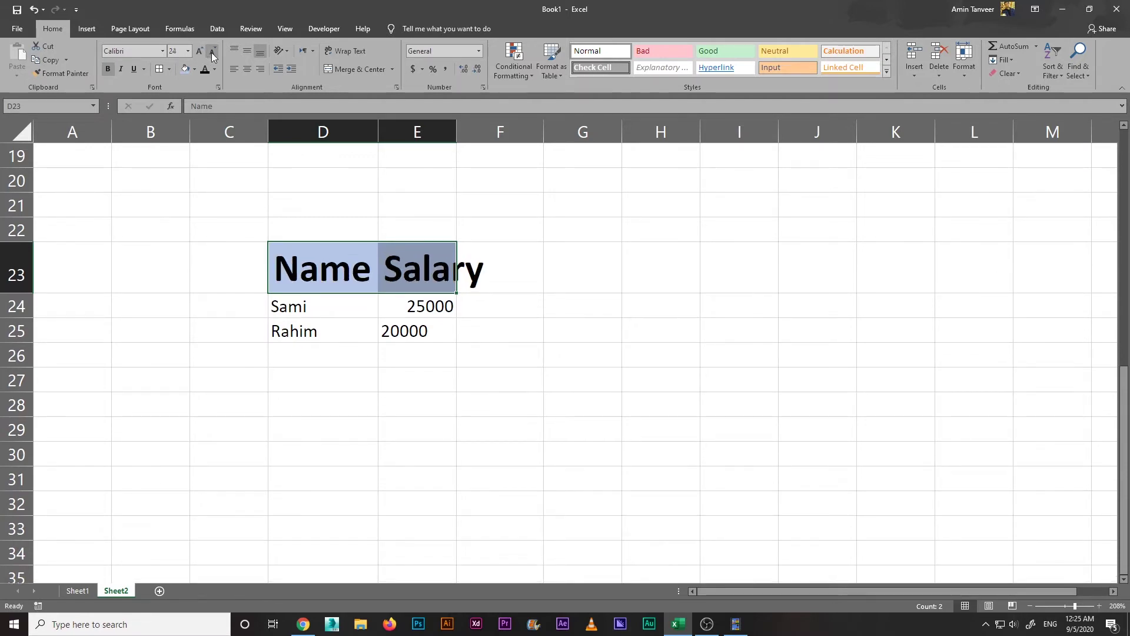
Step: Shrink the header text back down to 12 point
left_click(211, 52)
left_click(211, 52)
left_click(211, 51)
left_click(211, 52)
left_click(211, 52)
left_click(211, 52)
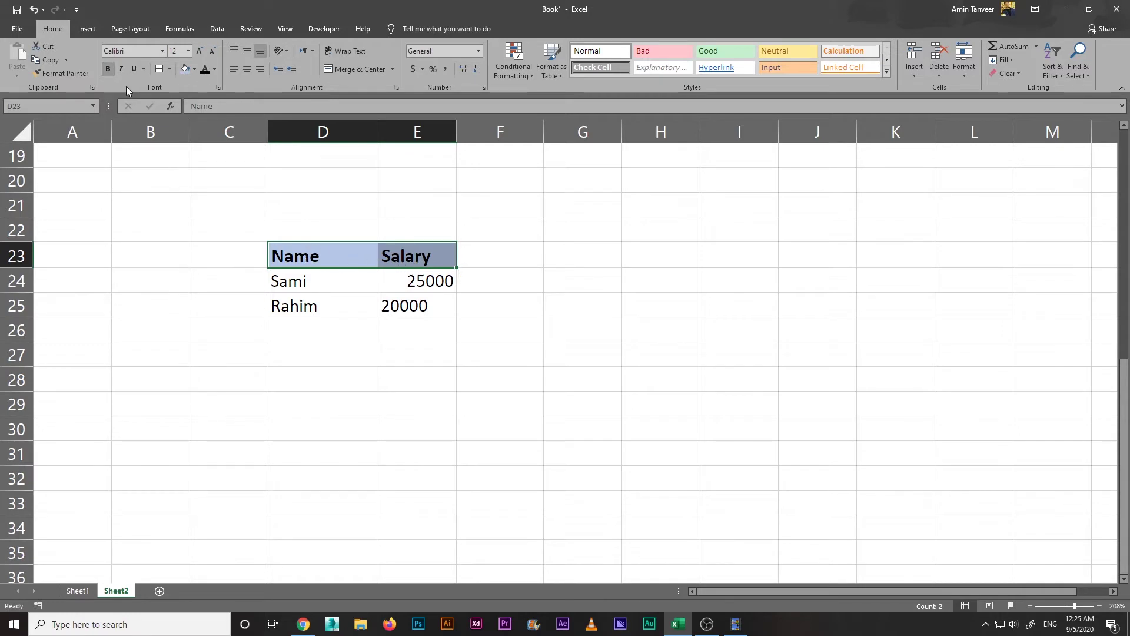
Step: Try left, centre and right alignment on D23:E23, settling on centred
left_click(231, 68)
left_click(246, 69)
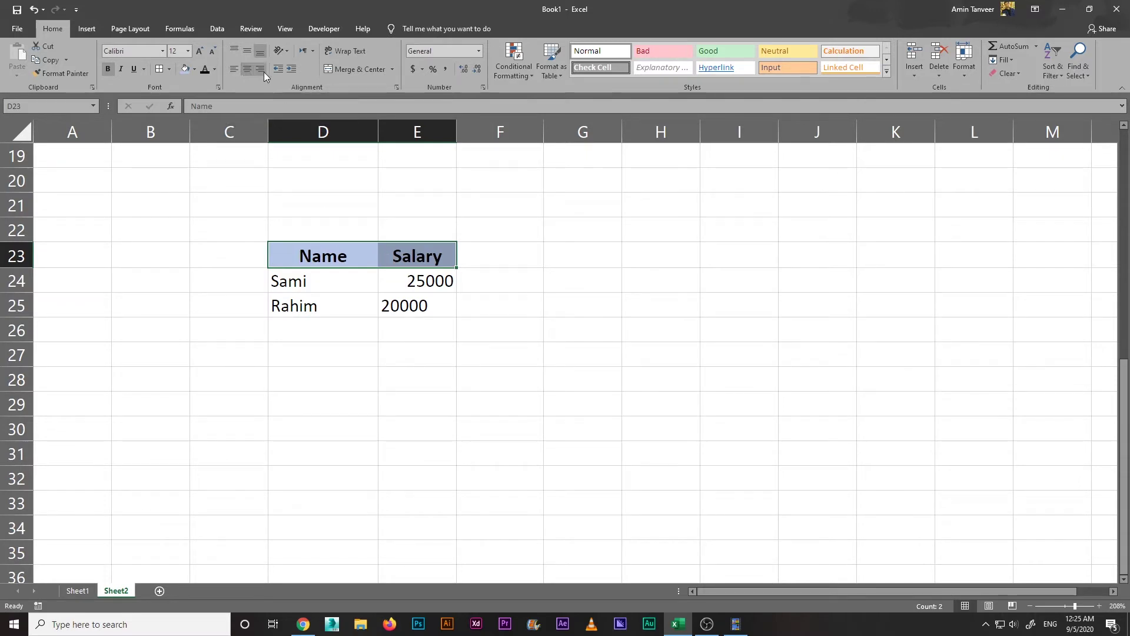
left_click(264, 72)
left_click(247, 70)
left_click(234, 70)
left_click(244, 75)
left_click(370, 211)
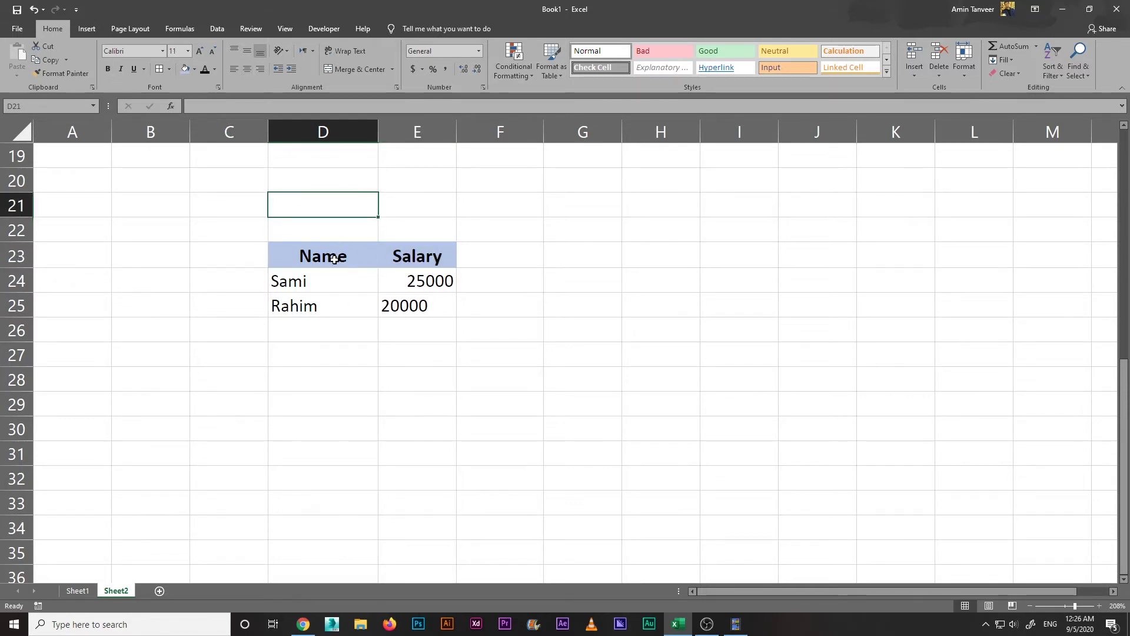
Step: Apply All Borders to the whole table D23:E25
left_click_drag(334, 259, 405, 297)
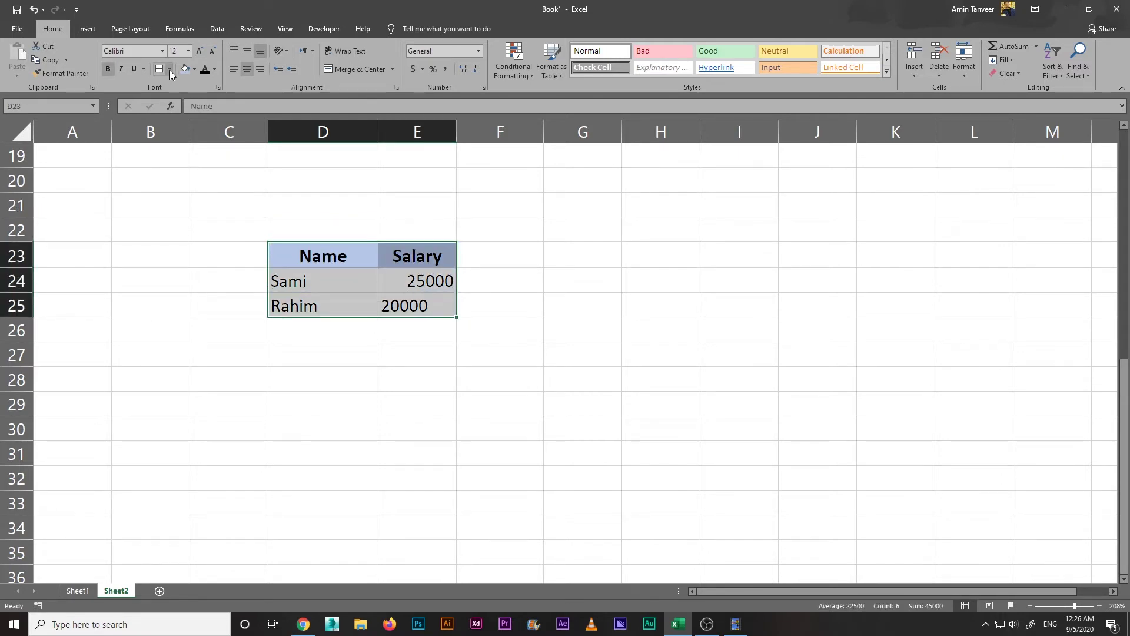
left_click(170, 69)
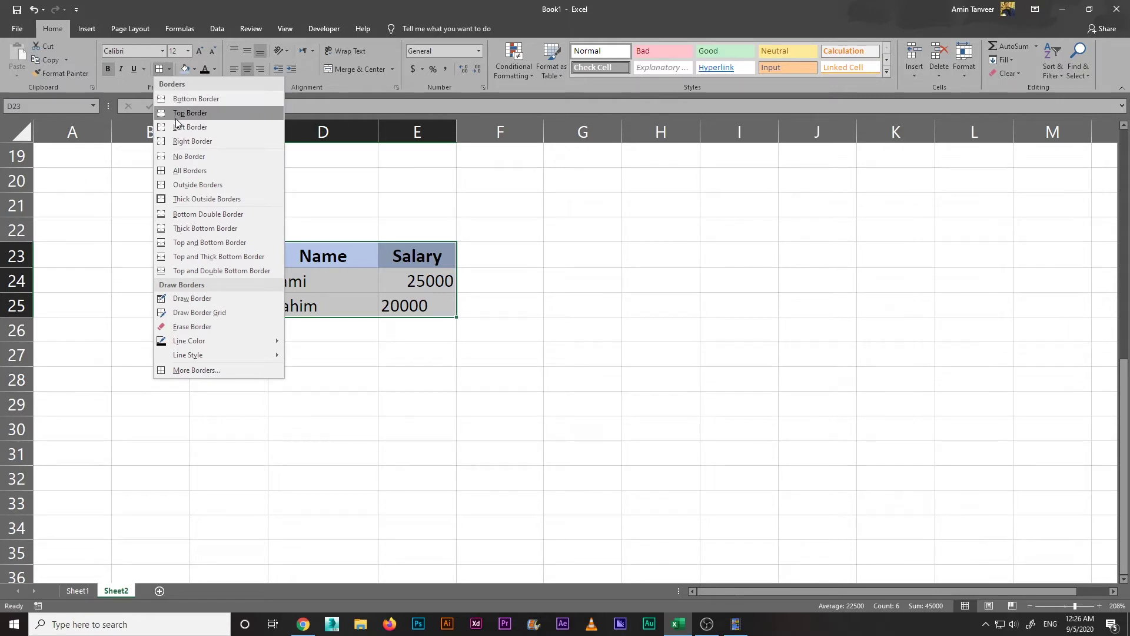
left_click(200, 172)
left_click(256, 323)
left_click(673, 344)
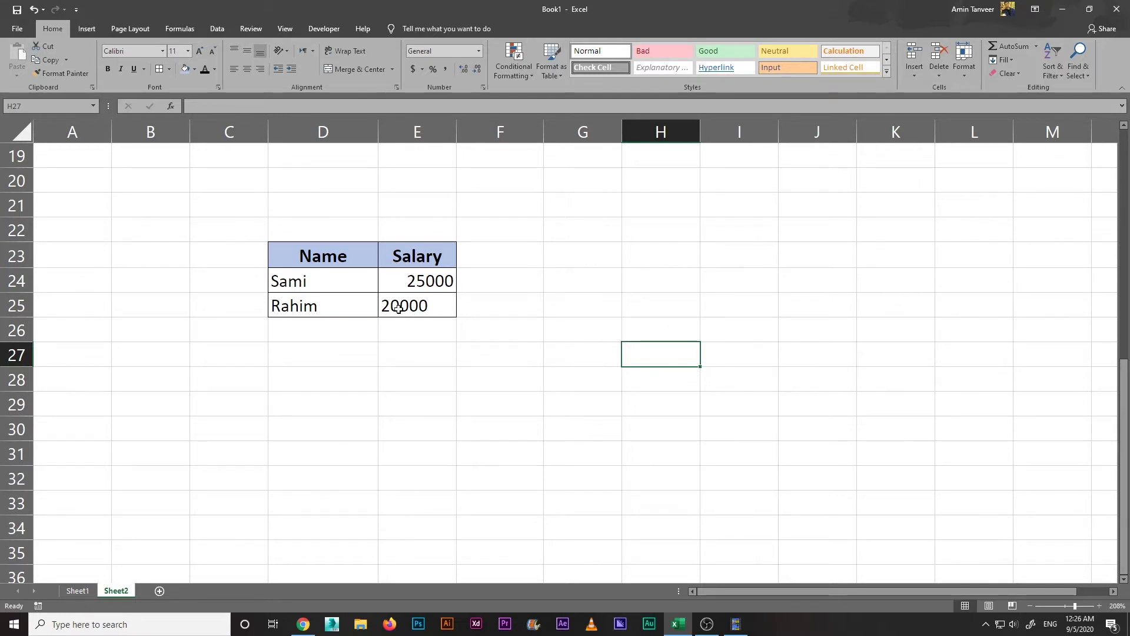
Step: Select the data rows D24:E25, then cell E25
left_click(521, 280)
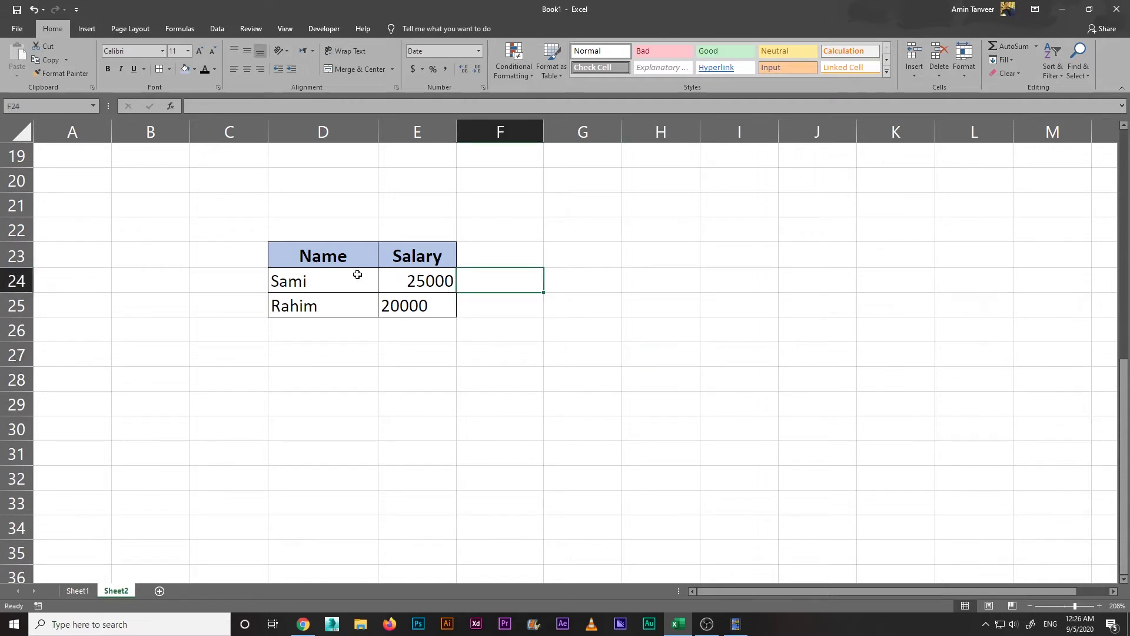
left_click_drag(328, 281, 433, 309)
left_click(485, 347)
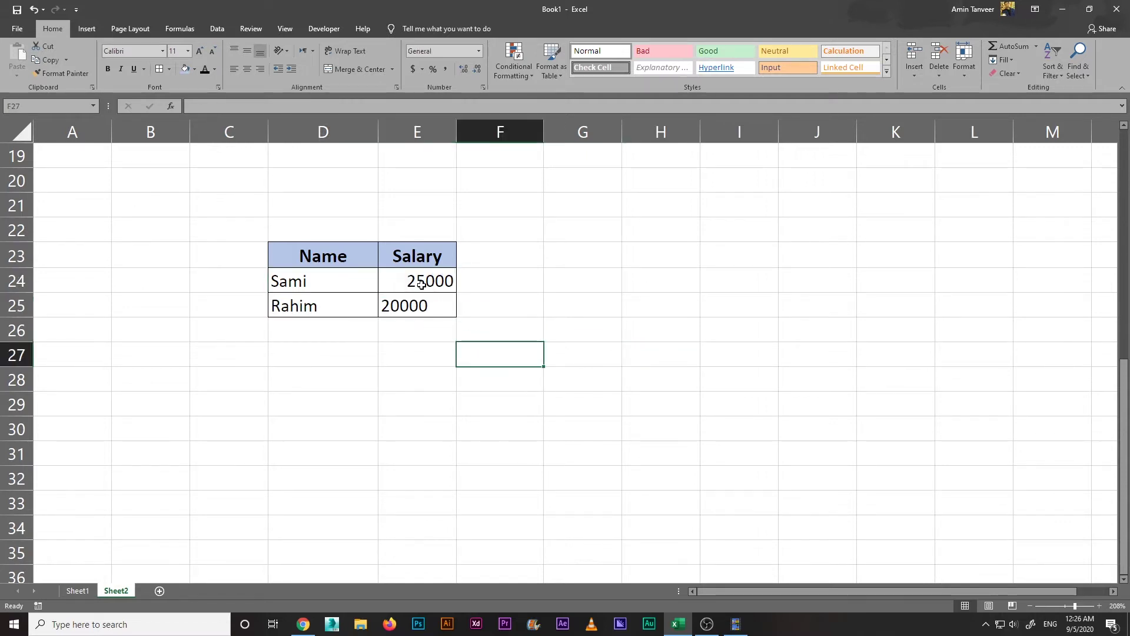
left_click(384, 301)
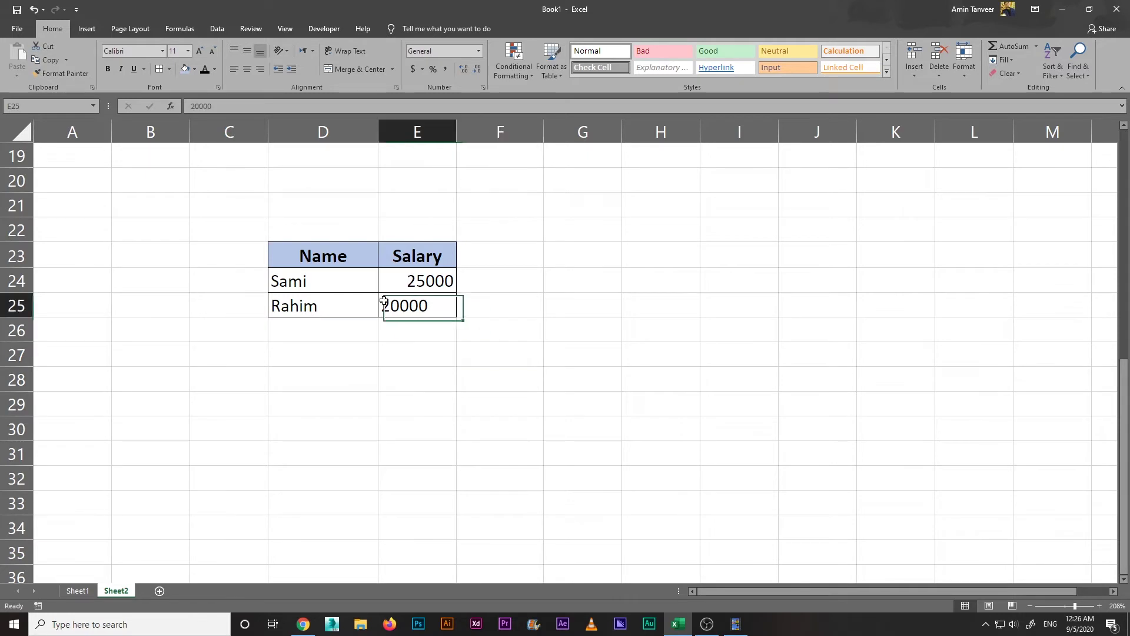
Step: Centre the names and salaries in D24:E25 after trying right and left alignment
left_click_drag(330, 281, 424, 306)
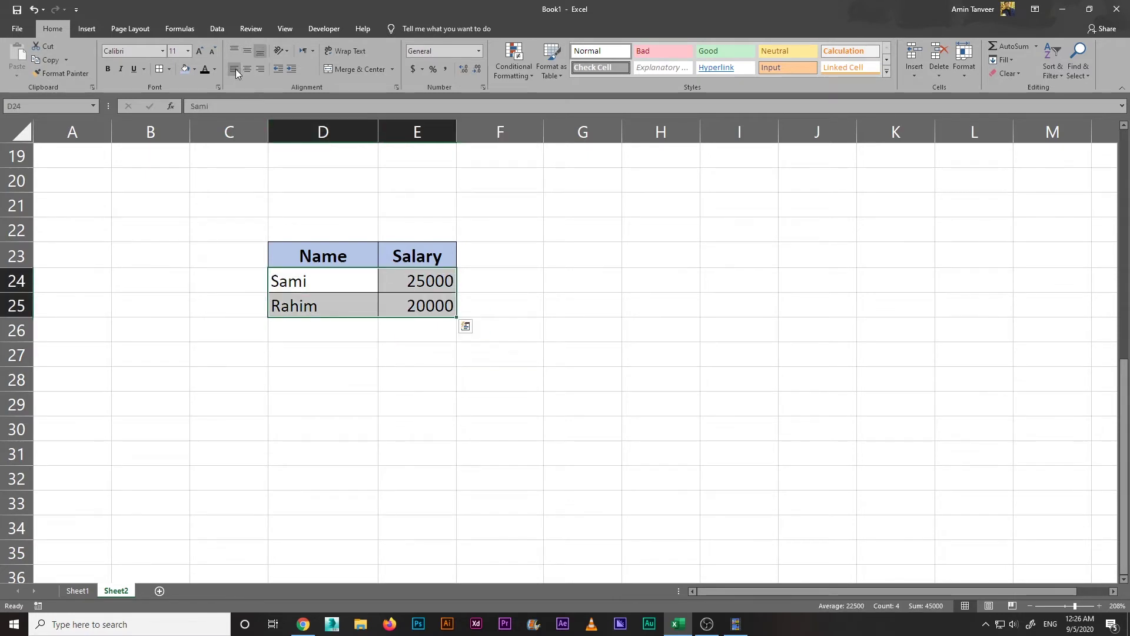
left_click(254, 69)
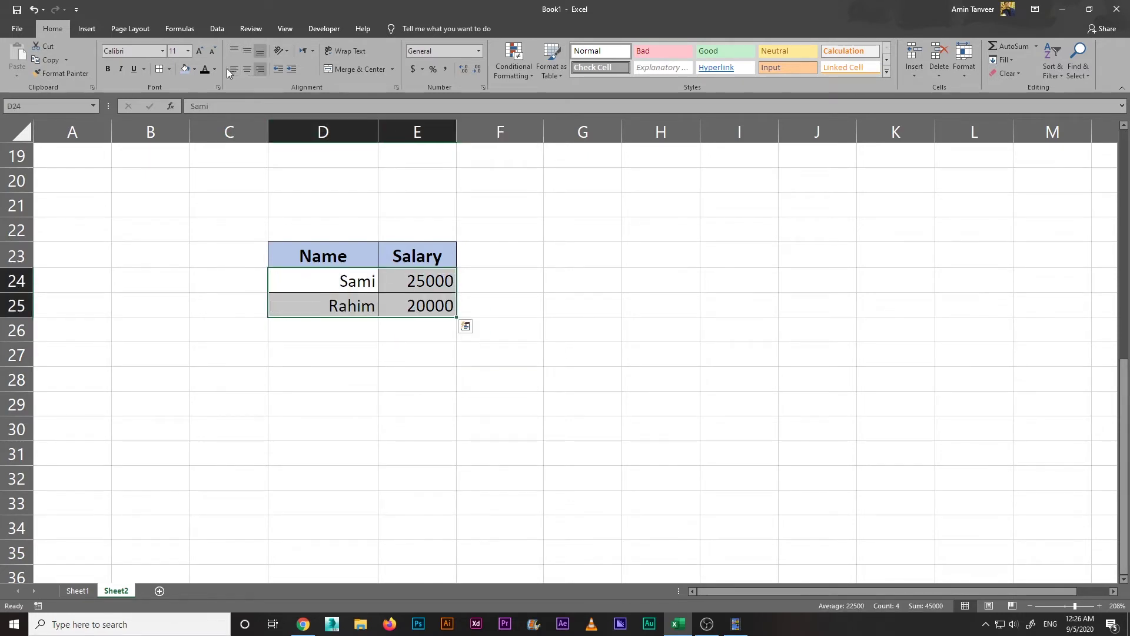
left_click(230, 69)
left_click(247, 69)
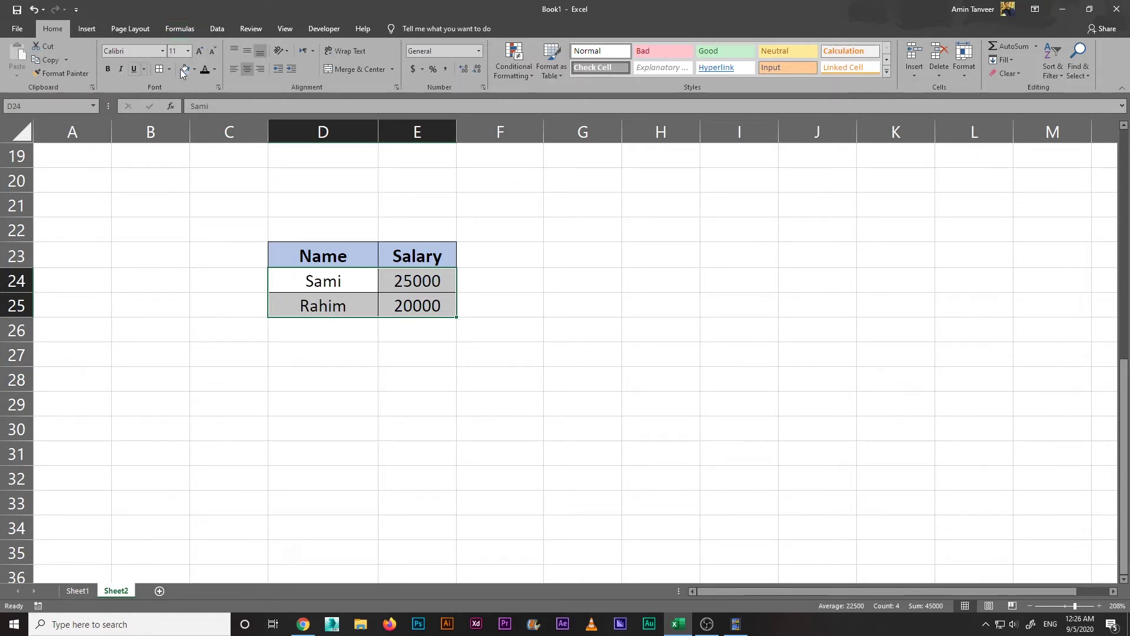
left_click(513, 238)
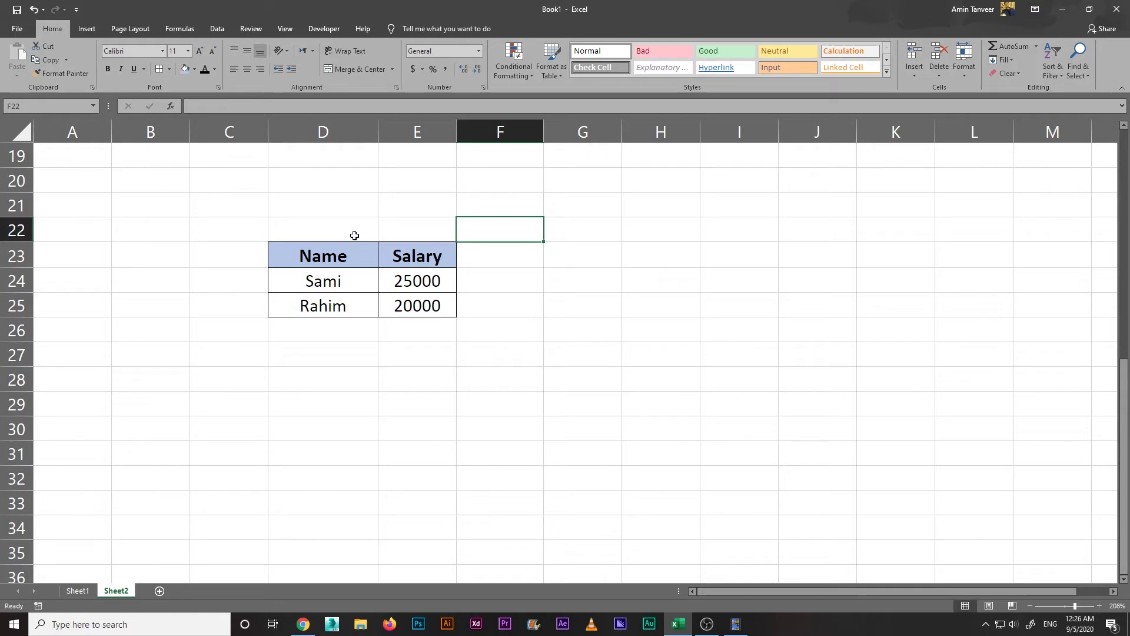
Step: Enter the title COL in cell D22
left_click(355, 236)
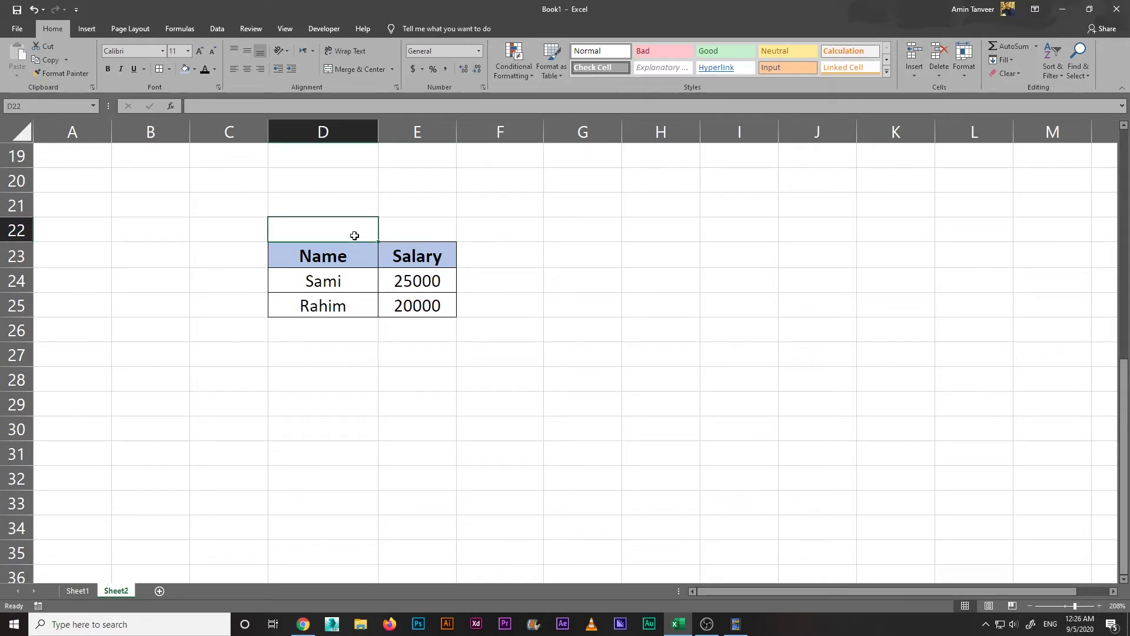
type("COL")
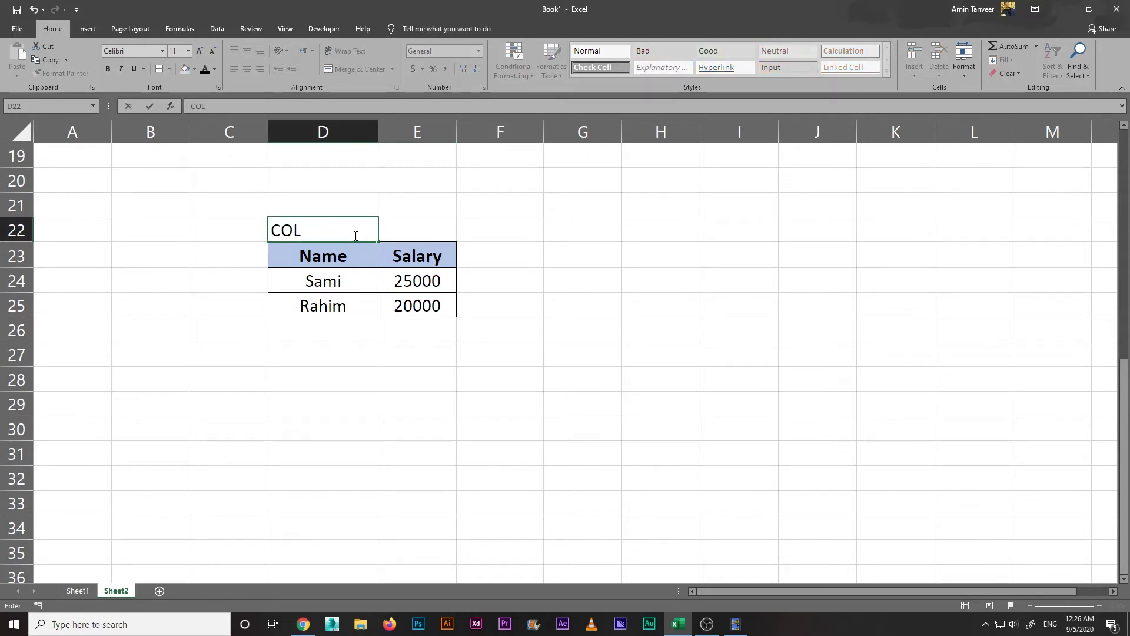
left_click(349, 354)
left_click(333, 225)
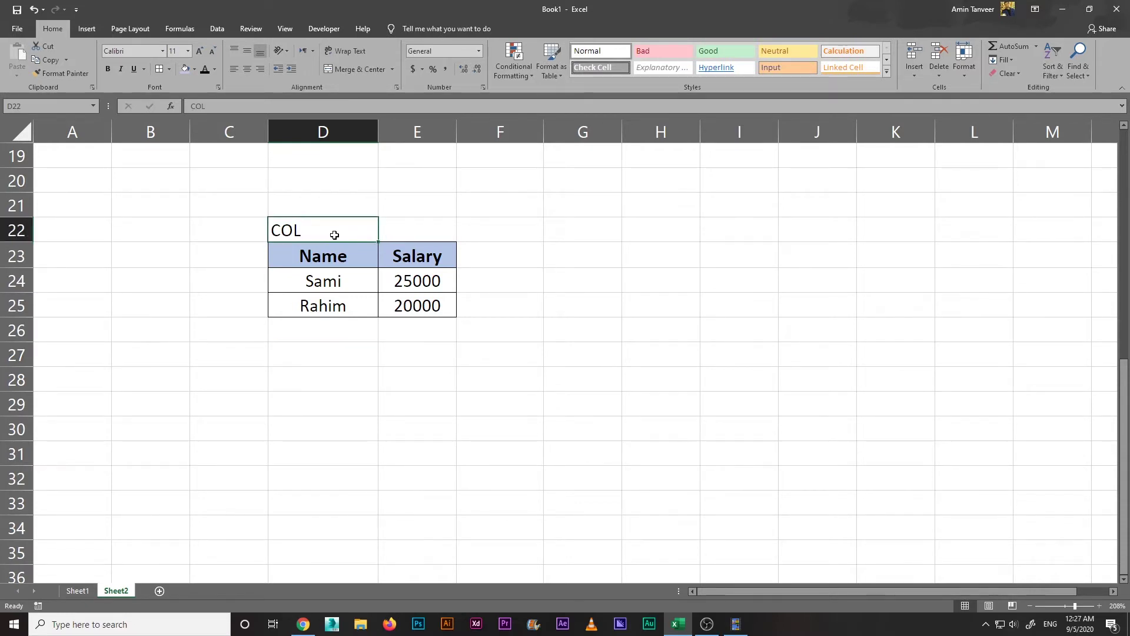
Step: Merge D22:E22 and centre COL across the table
left_click_drag(343, 227, 387, 227)
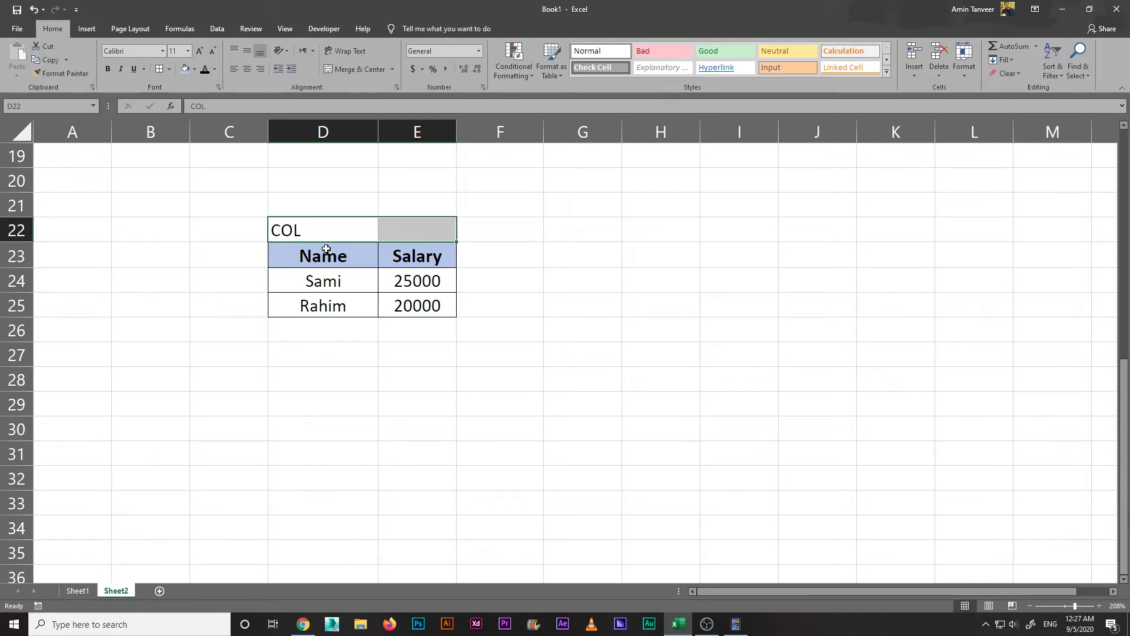
left_click(341, 348)
left_click(322, 254)
left_click_drag(337, 229, 390, 228)
left_click(347, 71)
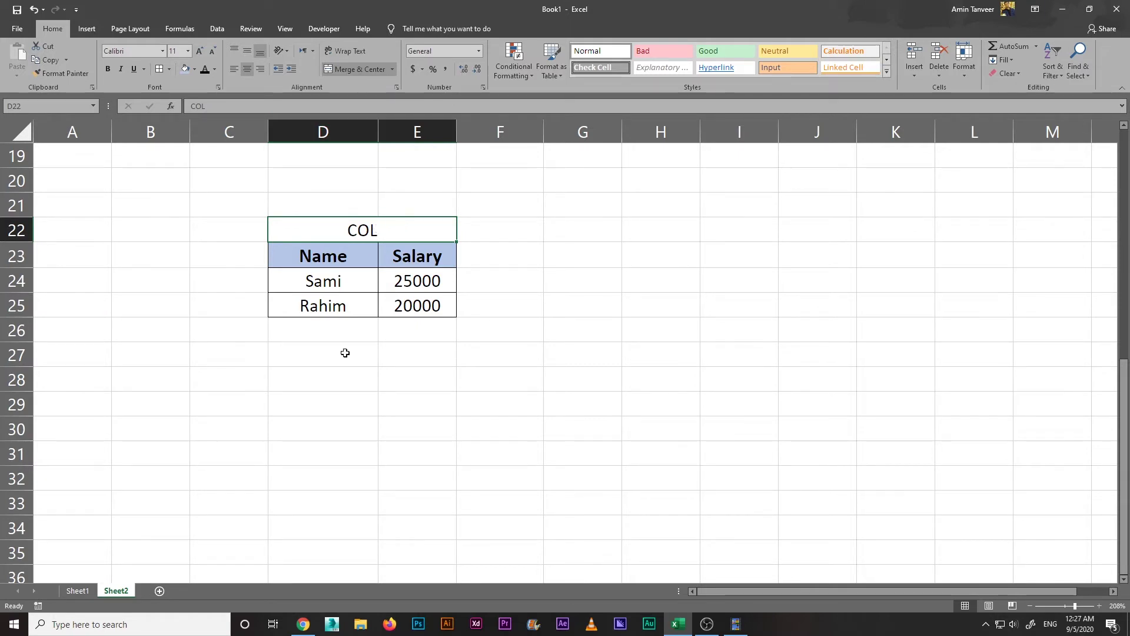
Step: Make the COL title bold with an orange fill
left_click(109, 70)
left_click(195, 69)
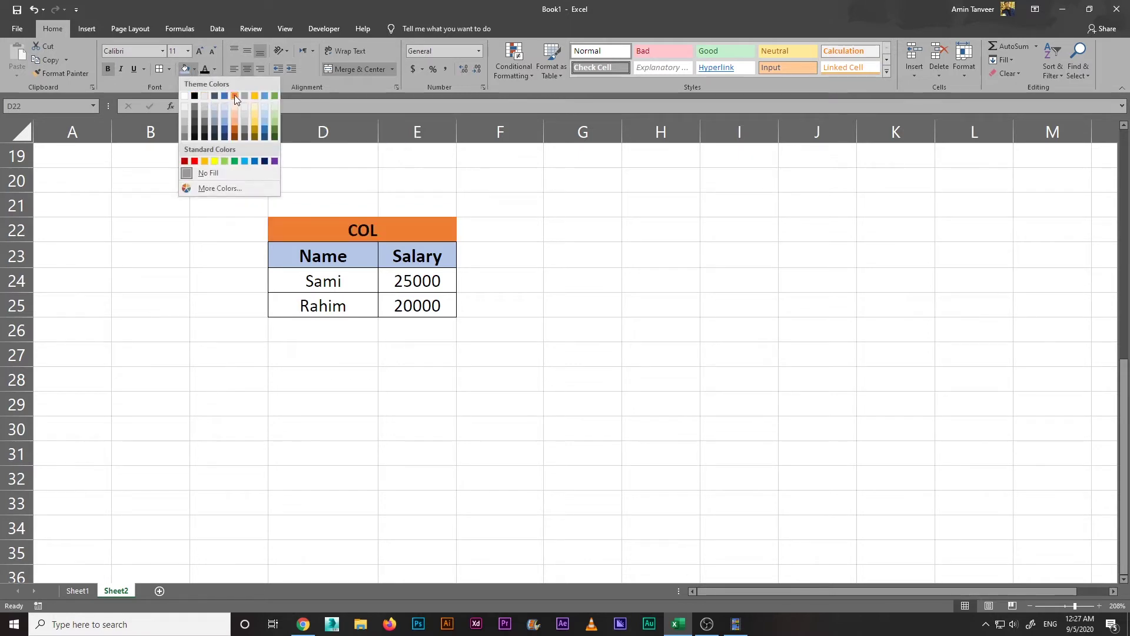
left_click(234, 95)
left_click(352, 353)
left_click(374, 236)
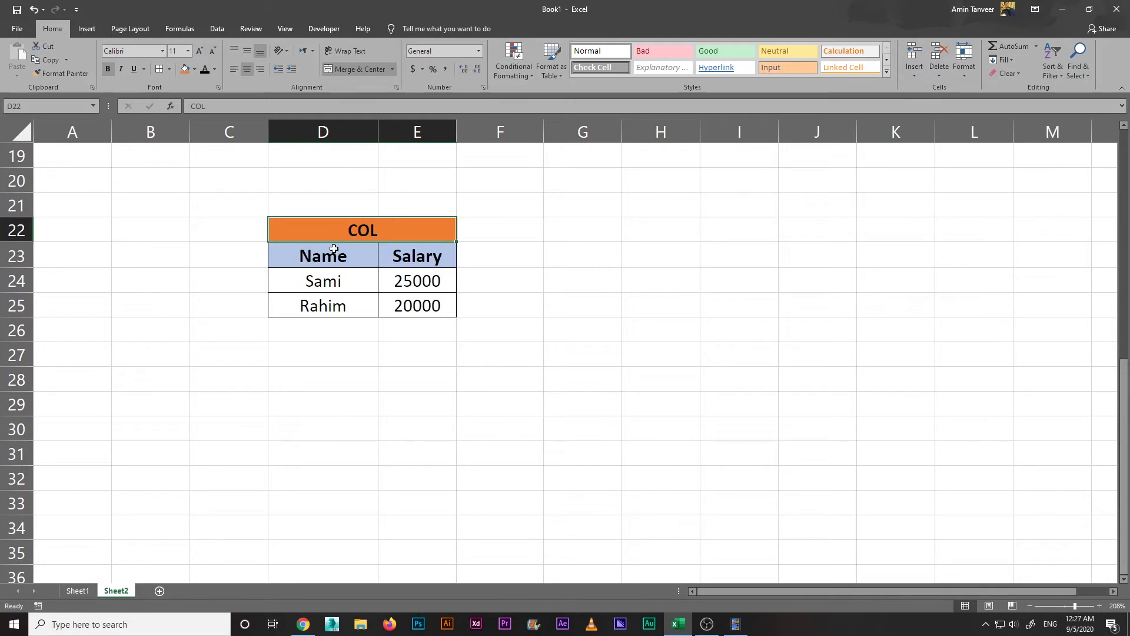
left_click_drag(340, 230, 391, 303)
left_click(374, 351)
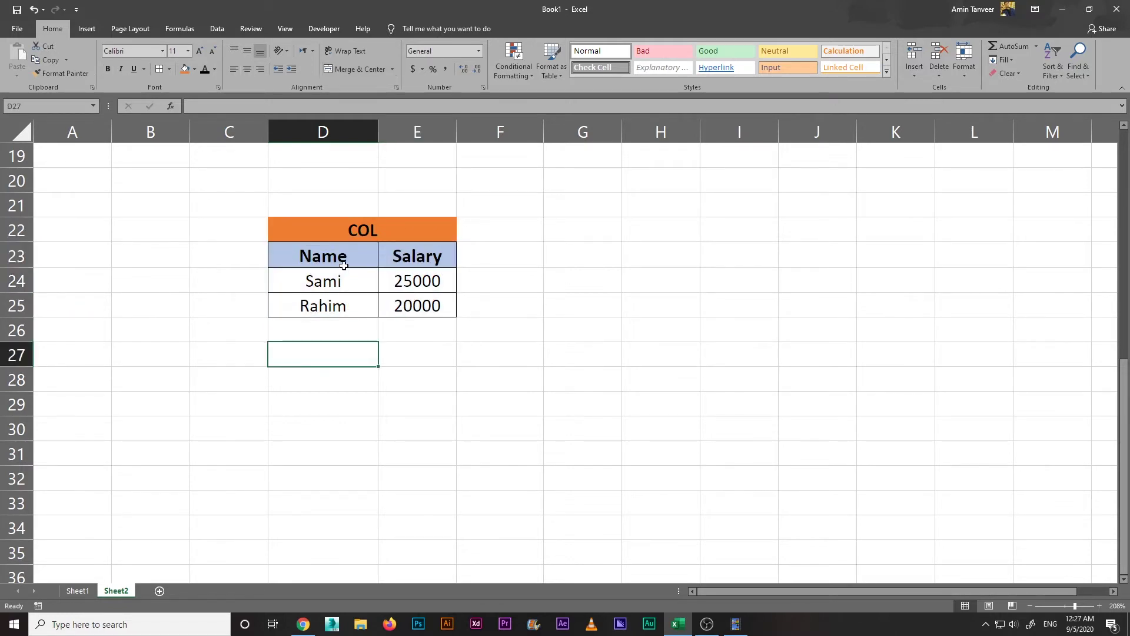
left_click(348, 331)
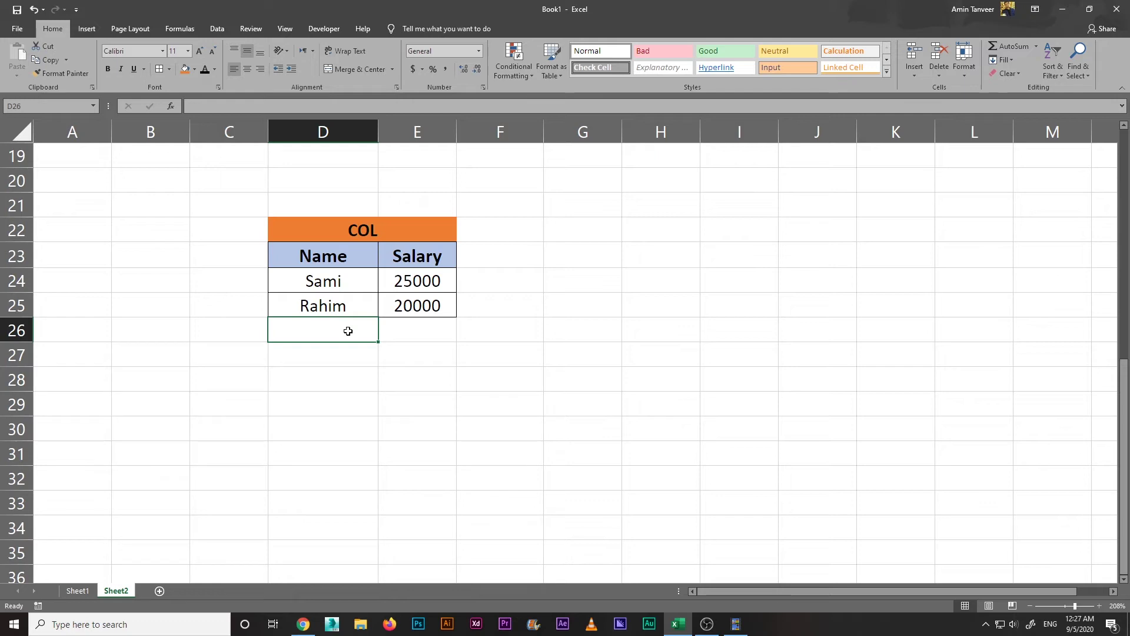
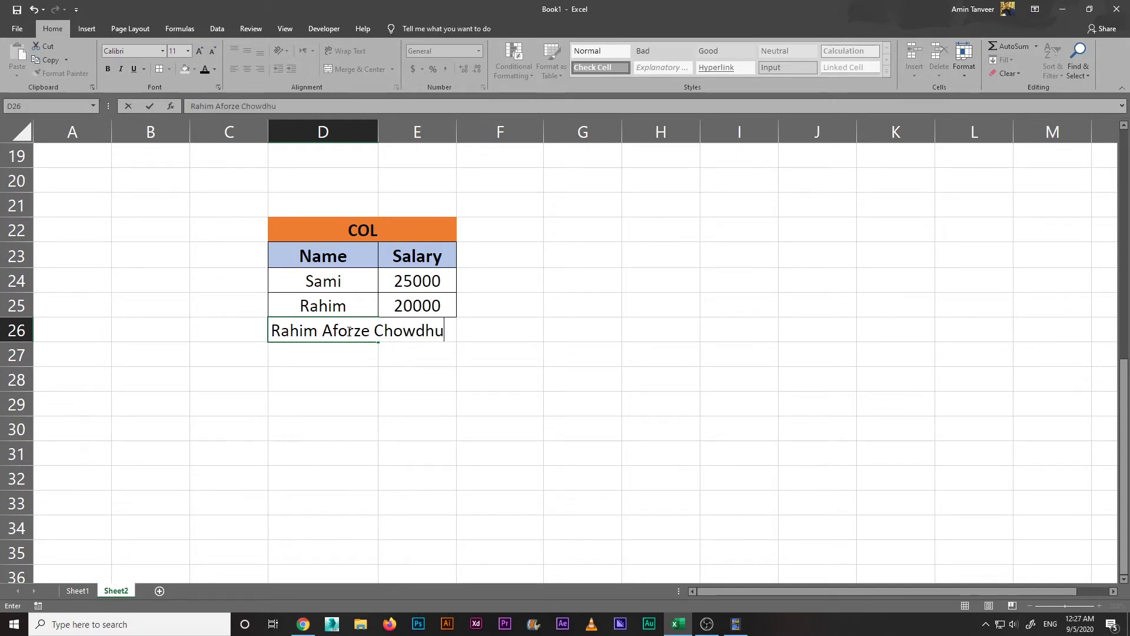
Step: Type a person's long full name into D26 so it spills into column E
left_click(348, 386)
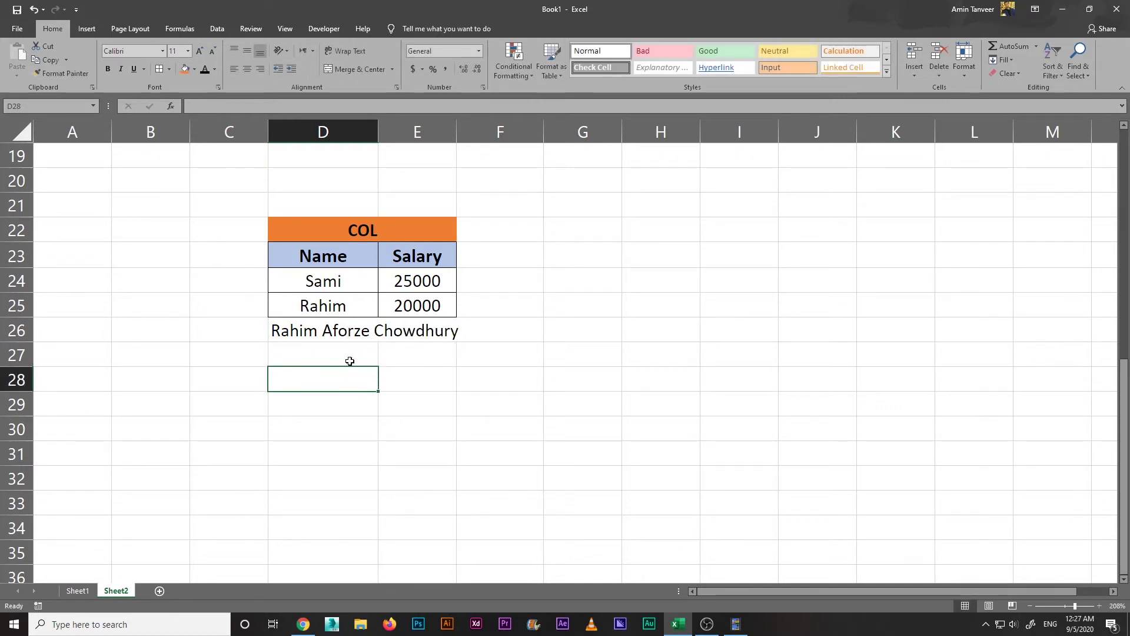
left_click(347, 331)
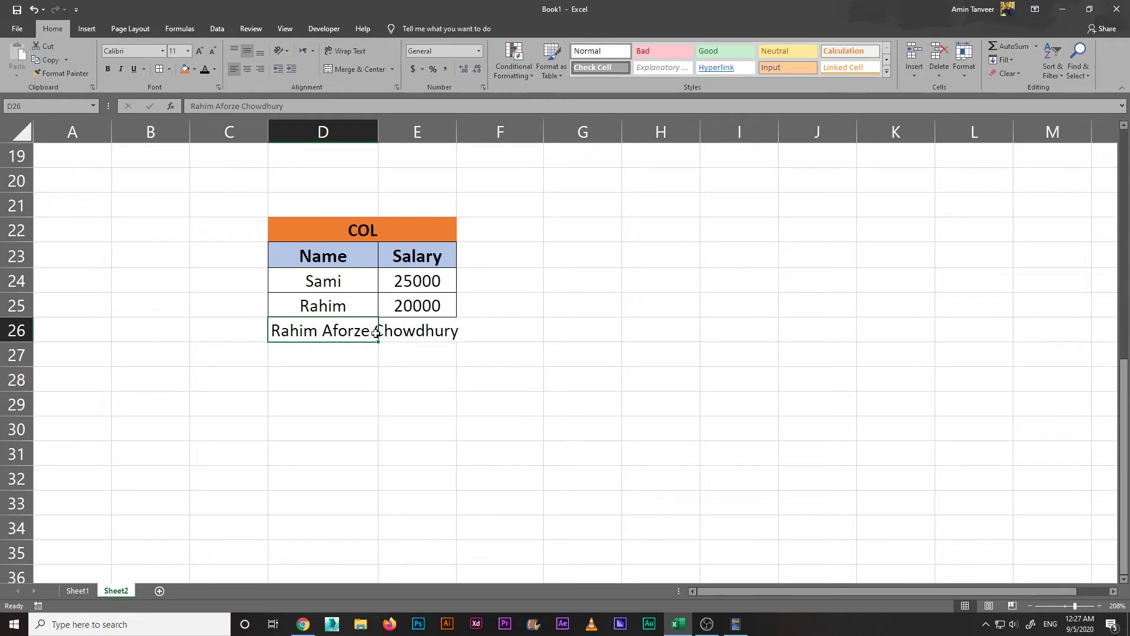
left_click(340, 374)
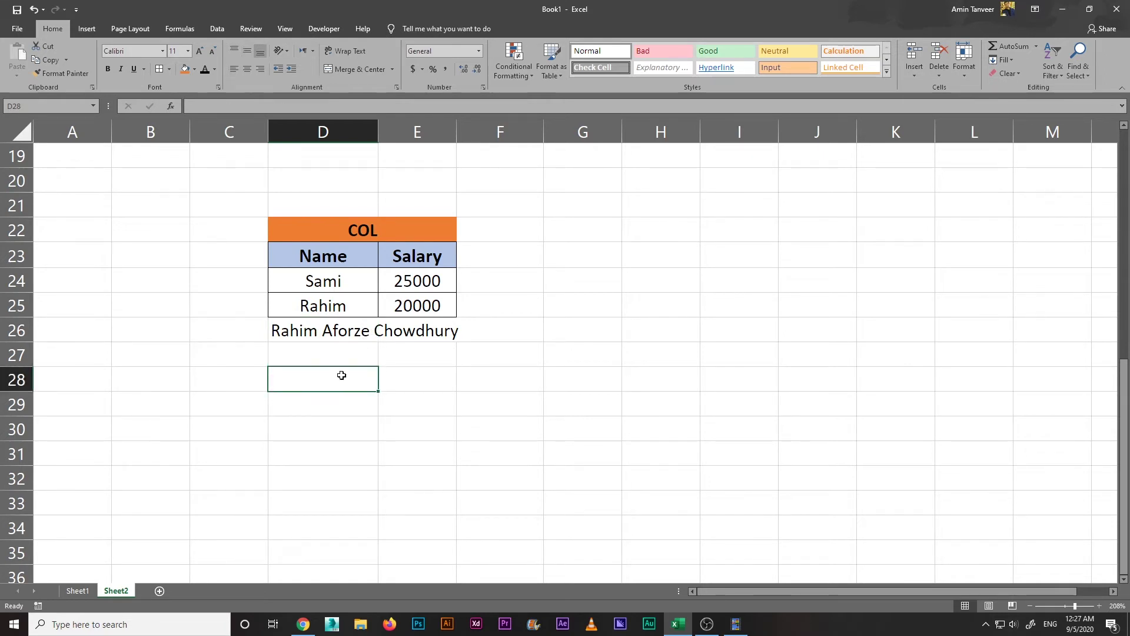
left_click(345, 331)
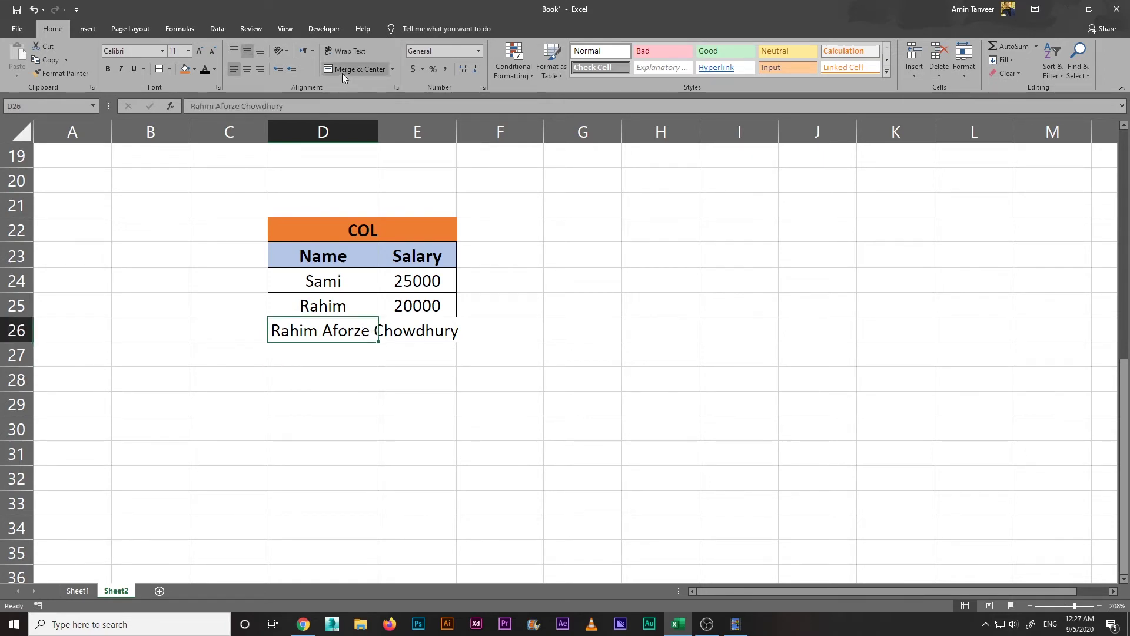
Step: Wrap D26's text, then turn the wrapping back off
left_click(348, 52)
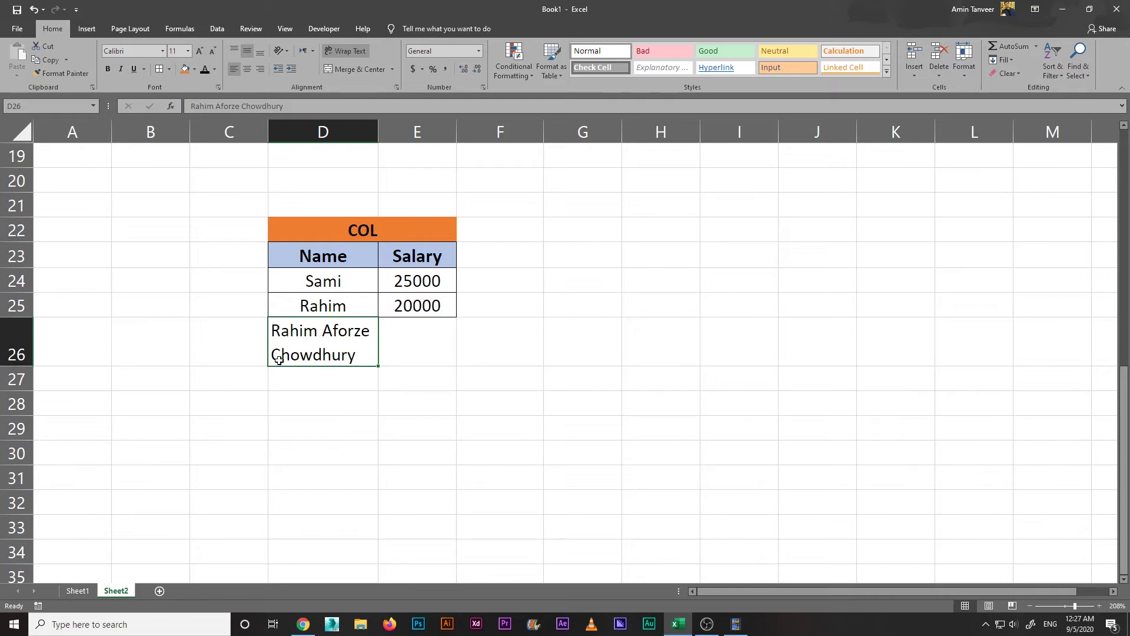
left_click(322, 397)
left_click(340, 355)
key("alt+h")
key("w")
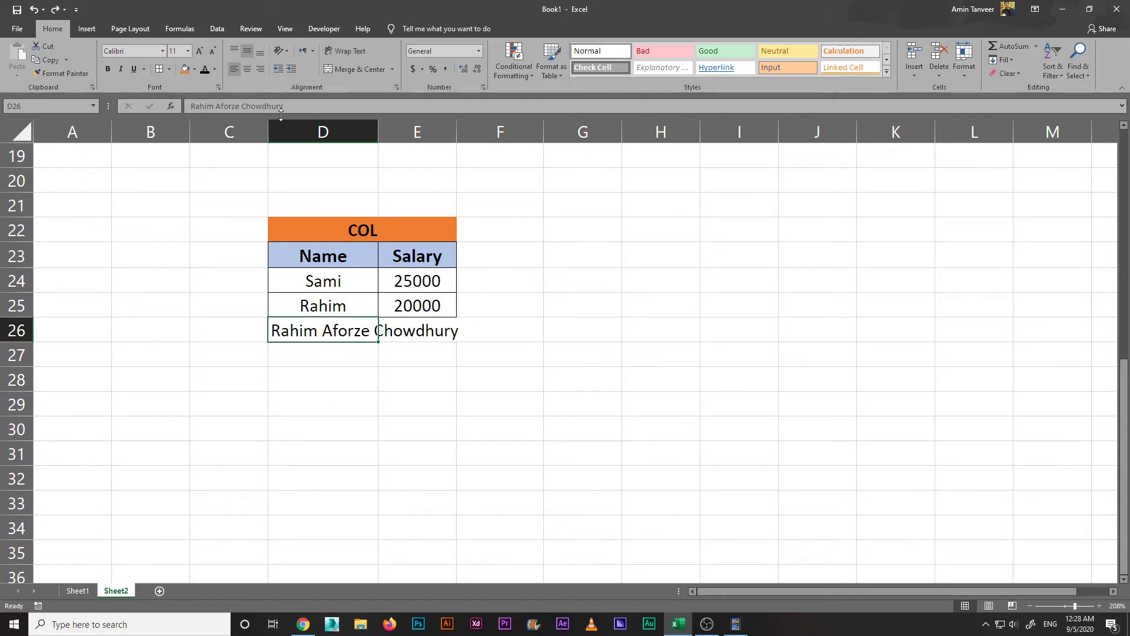
Step: Append 'Hello how are you ?' to D26 and wrap it onto several lines
left_click(286, 107)
type("Hell")
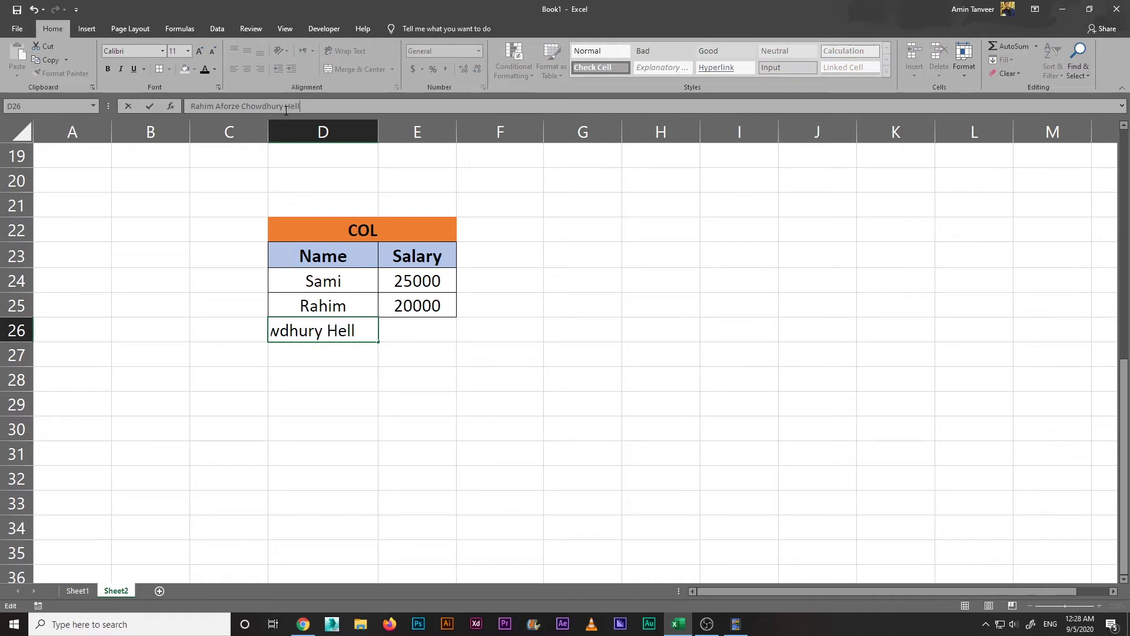
type("o how are you ?")
key("Return")
left_click(343, 330)
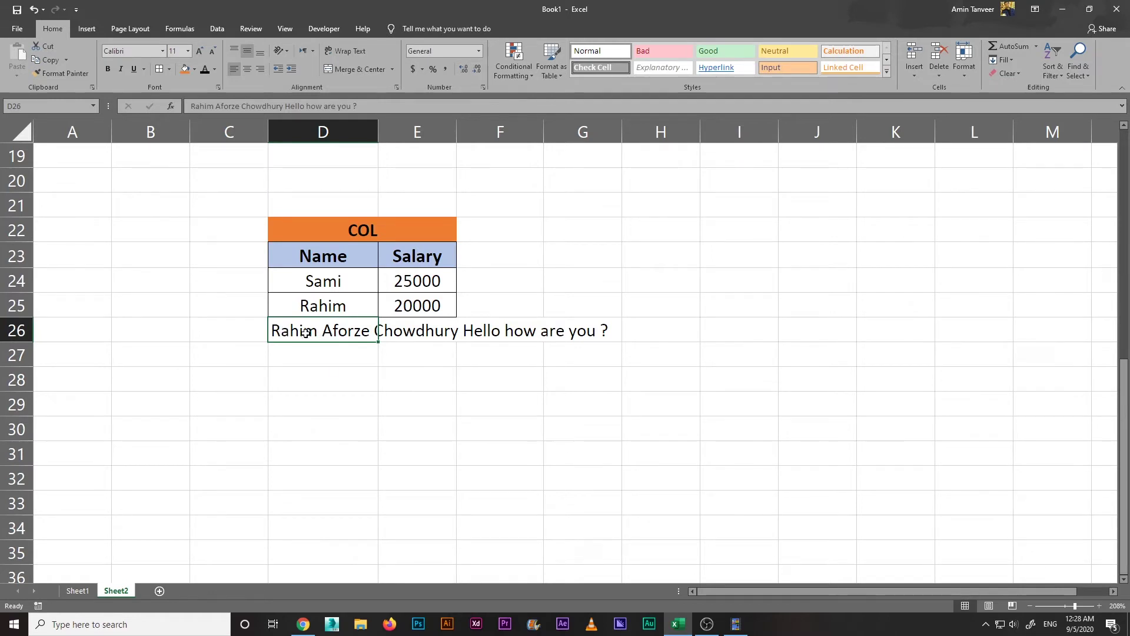
left_click(366, 383)
left_click(343, 332)
left_click(354, 53)
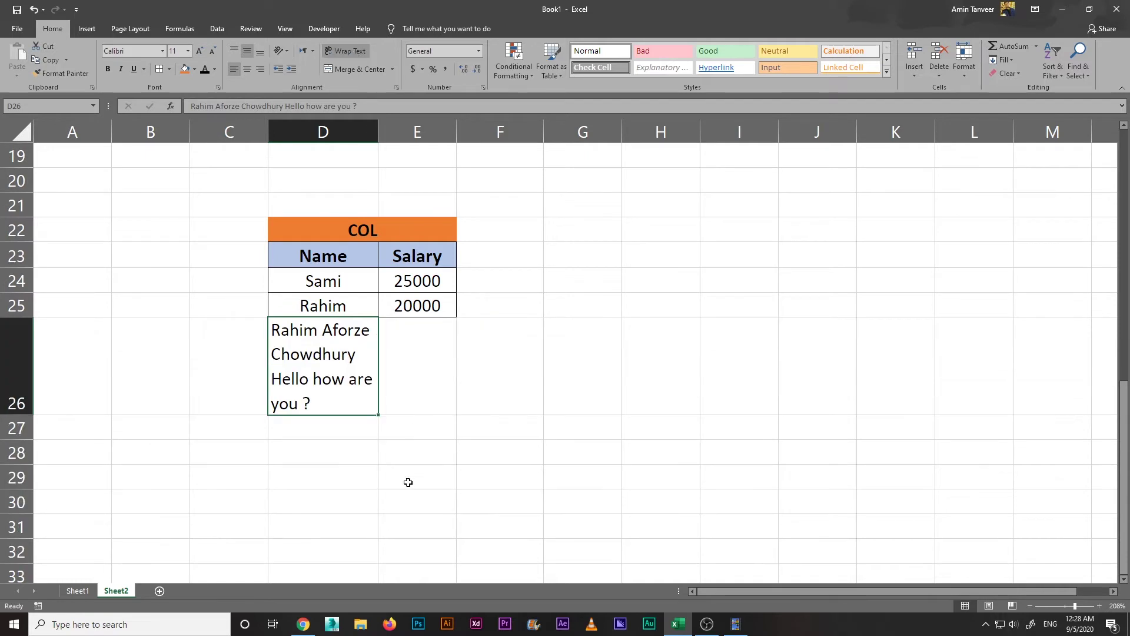
Step: Delete the contents of cell D26
left_click(338, 468)
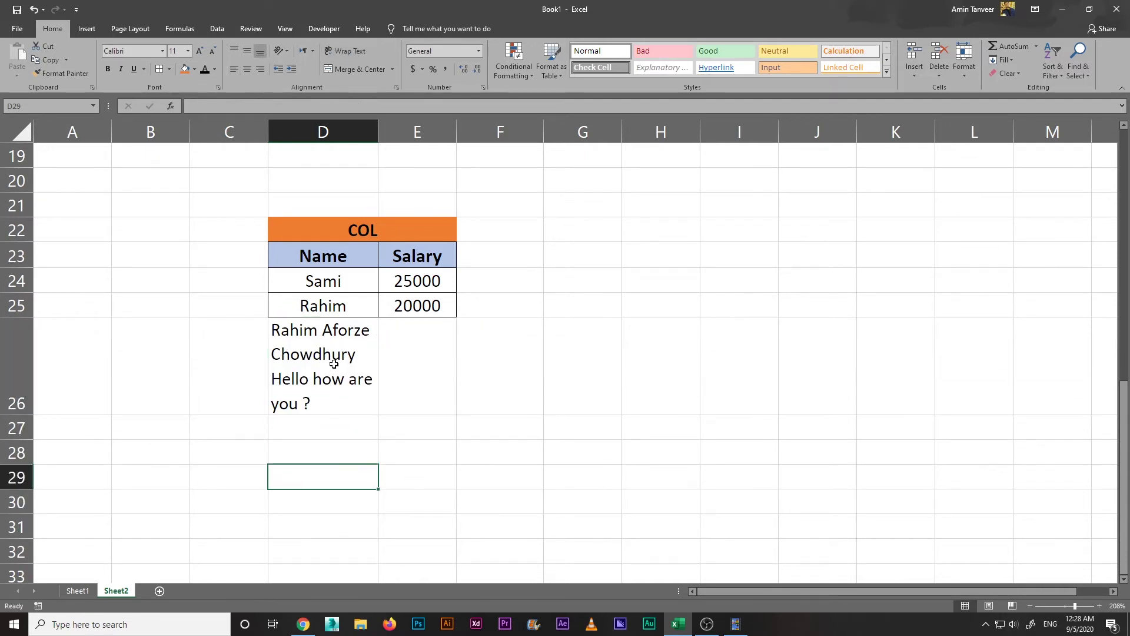
left_click(500, 457)
left_click(328, 381)
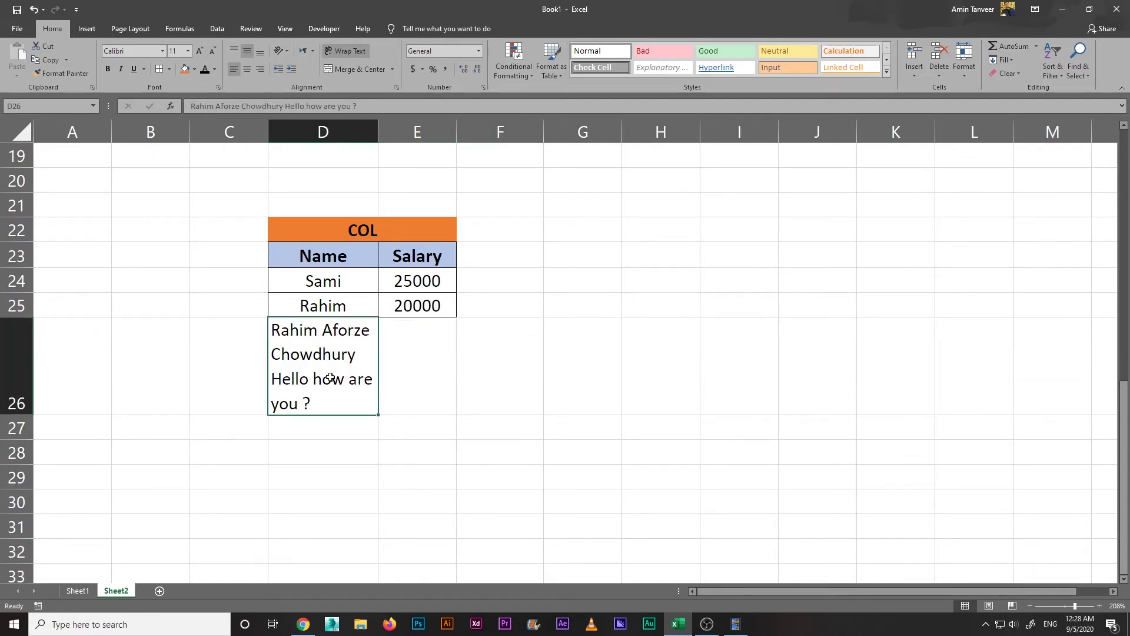
key("Delete")
left_click(339, 405)
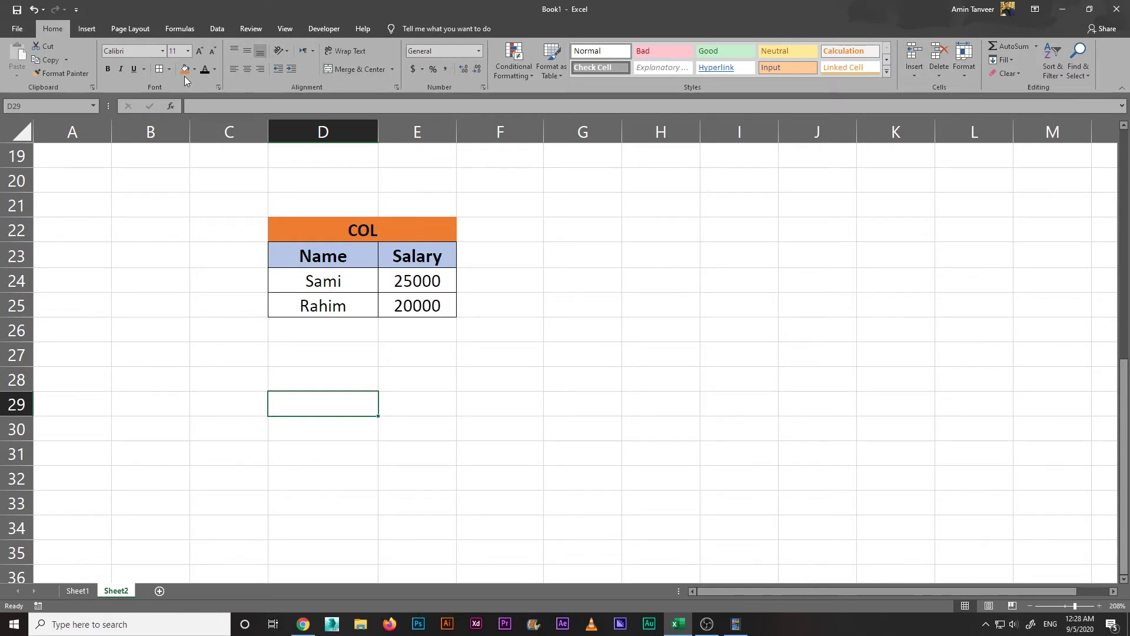
left_click(415, 347)
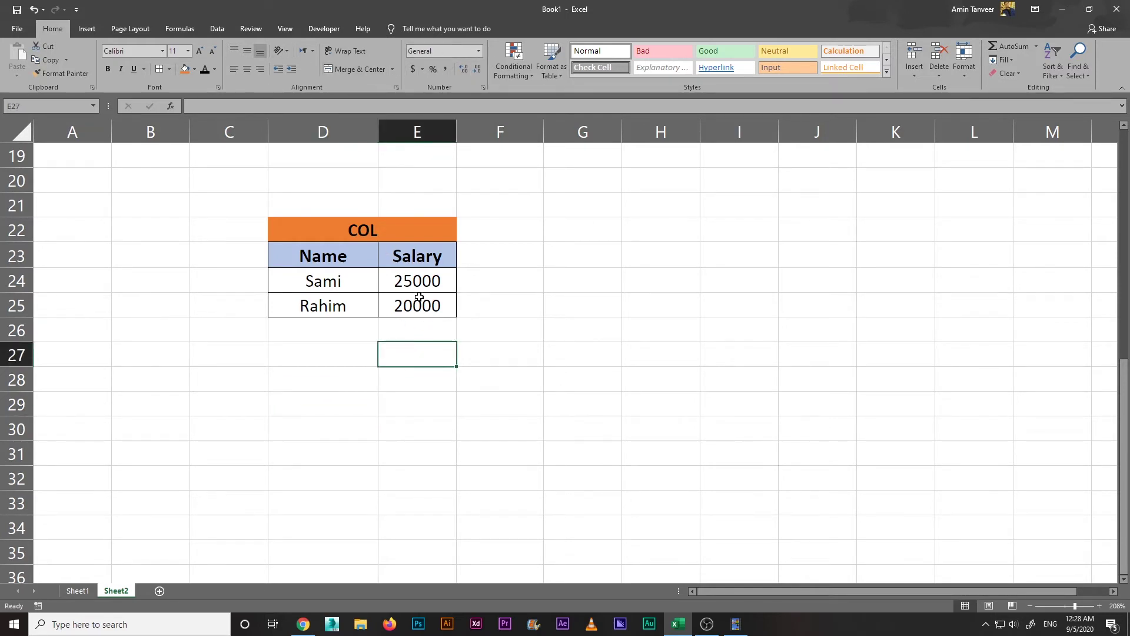
left_click_drag(327, 285, 393, 304)
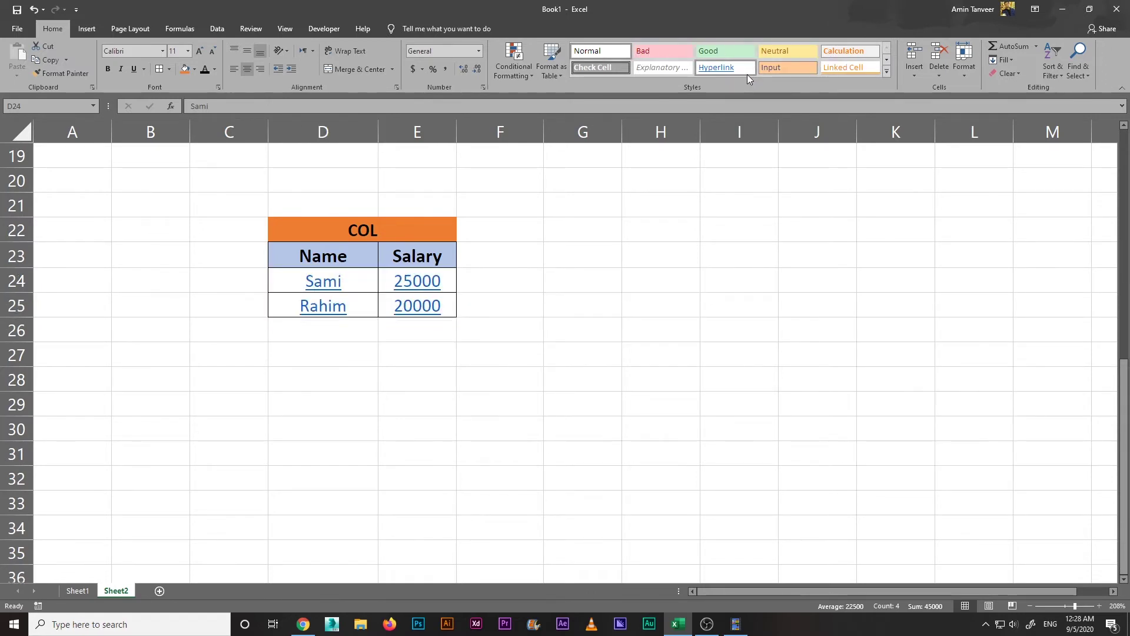
left_click(887, 71)
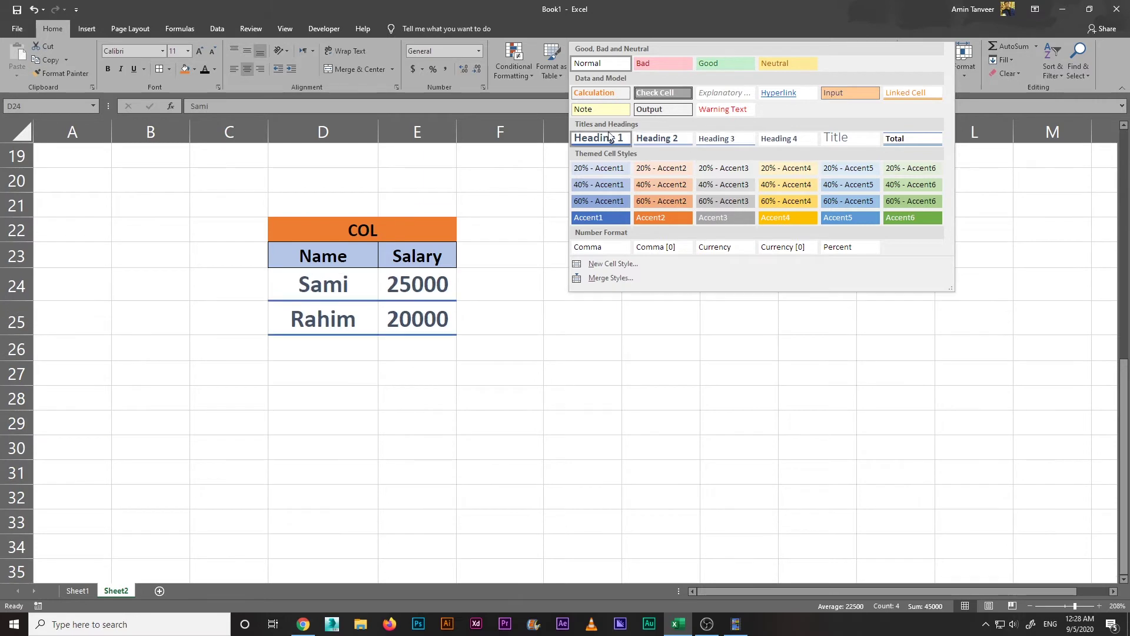
left_click(682, 6)
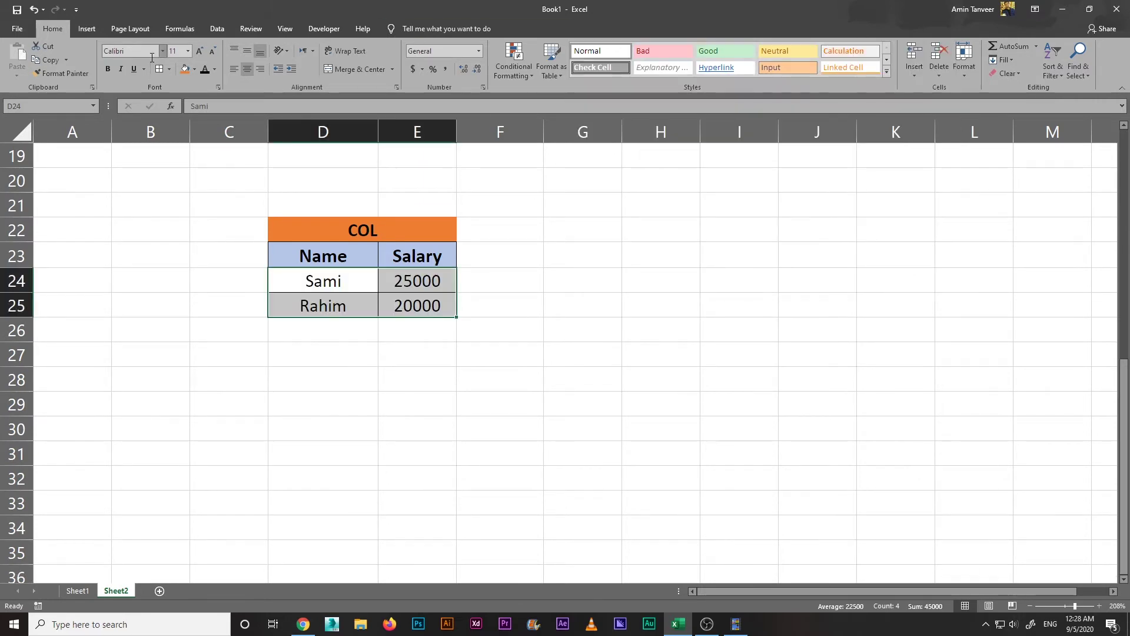
left_click(887, 71)
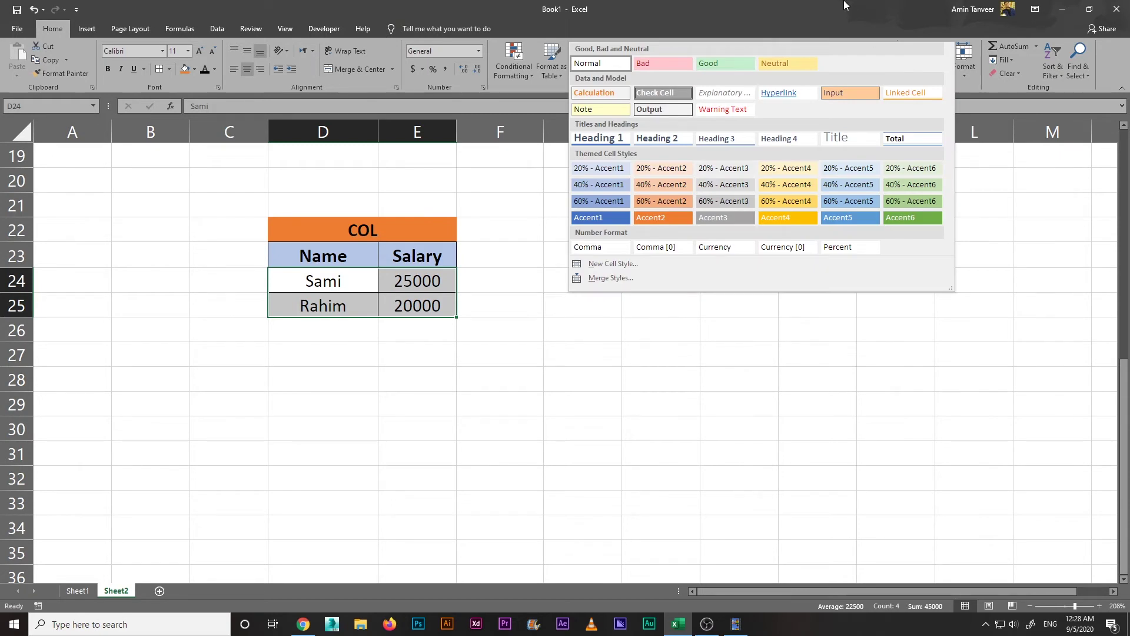
left_click(844, 5)
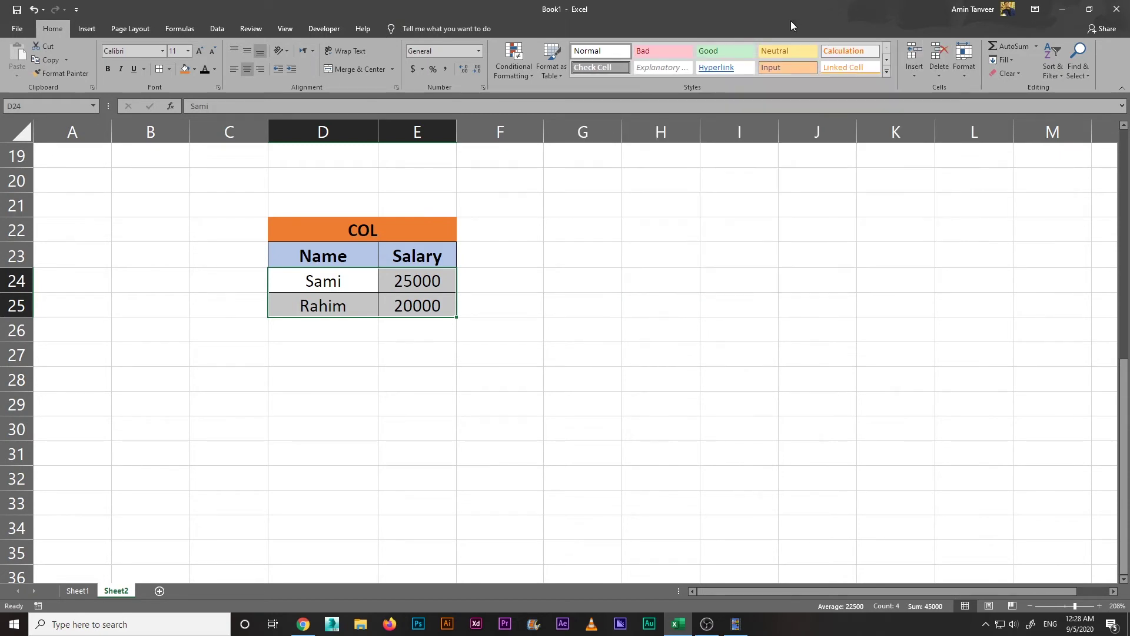
left_click(516, 330)
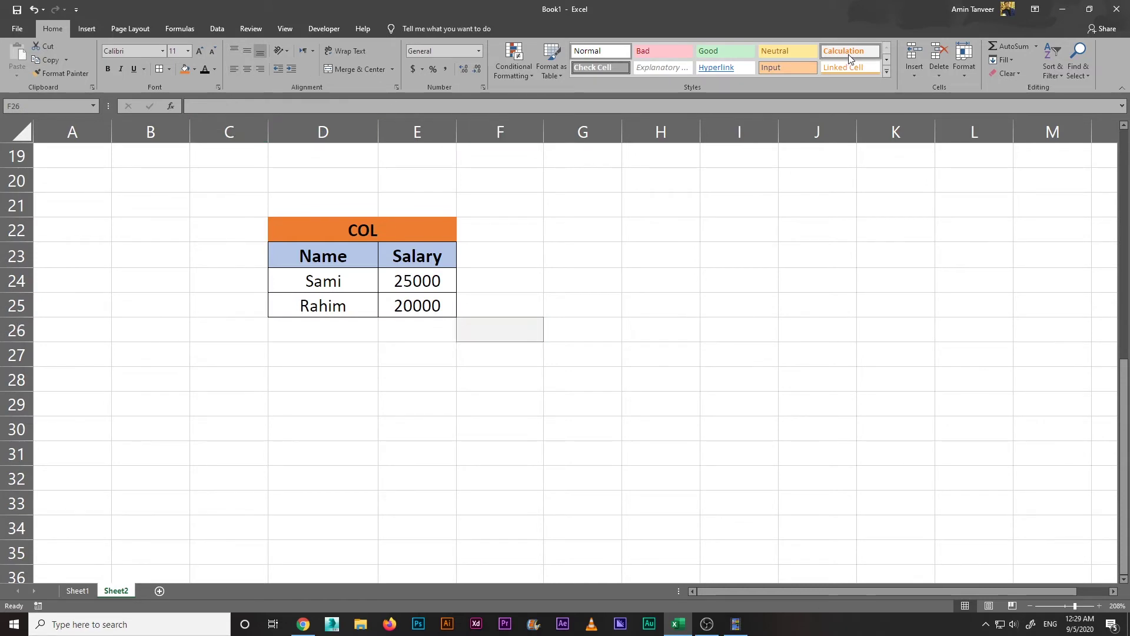
left_click(615, 344)
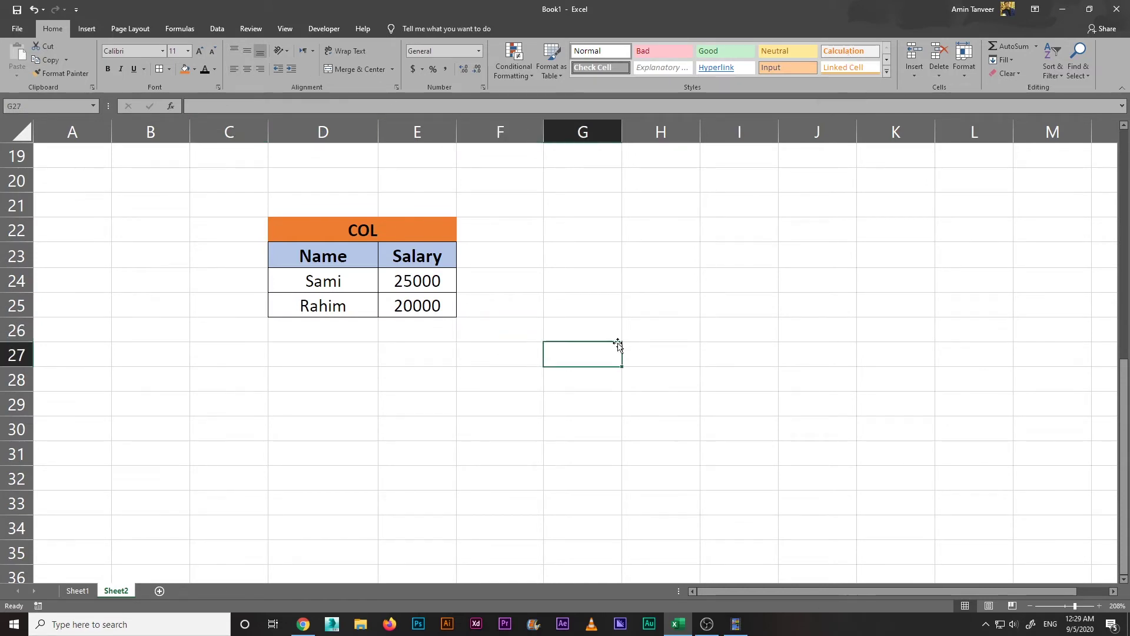
left_click(398, 355)
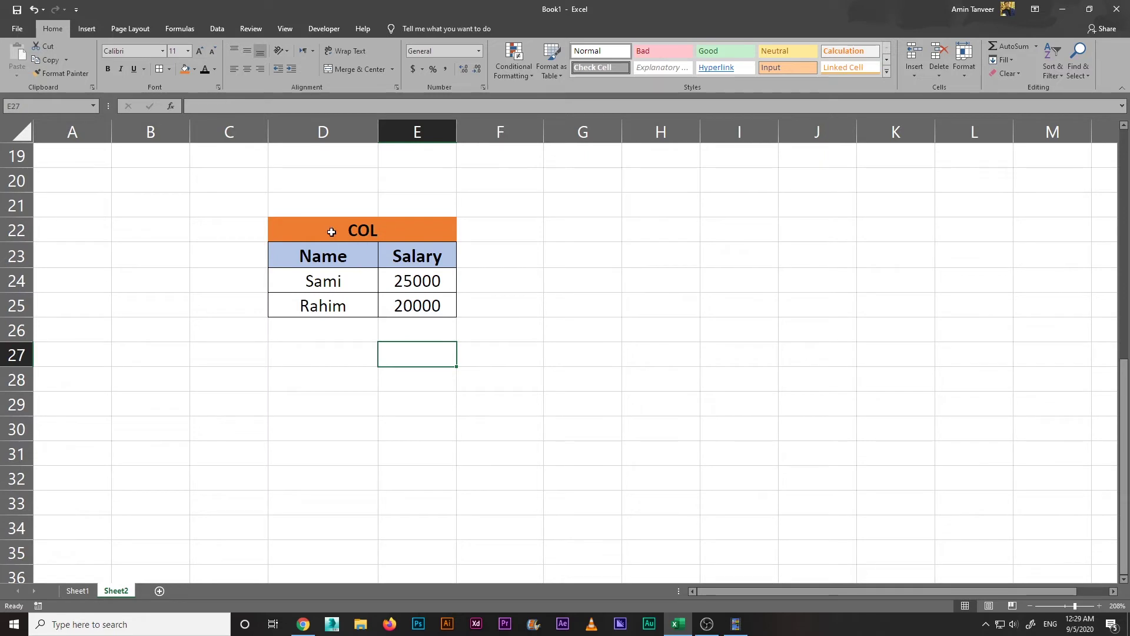
left_click_drag(331, 232, 393, 311)
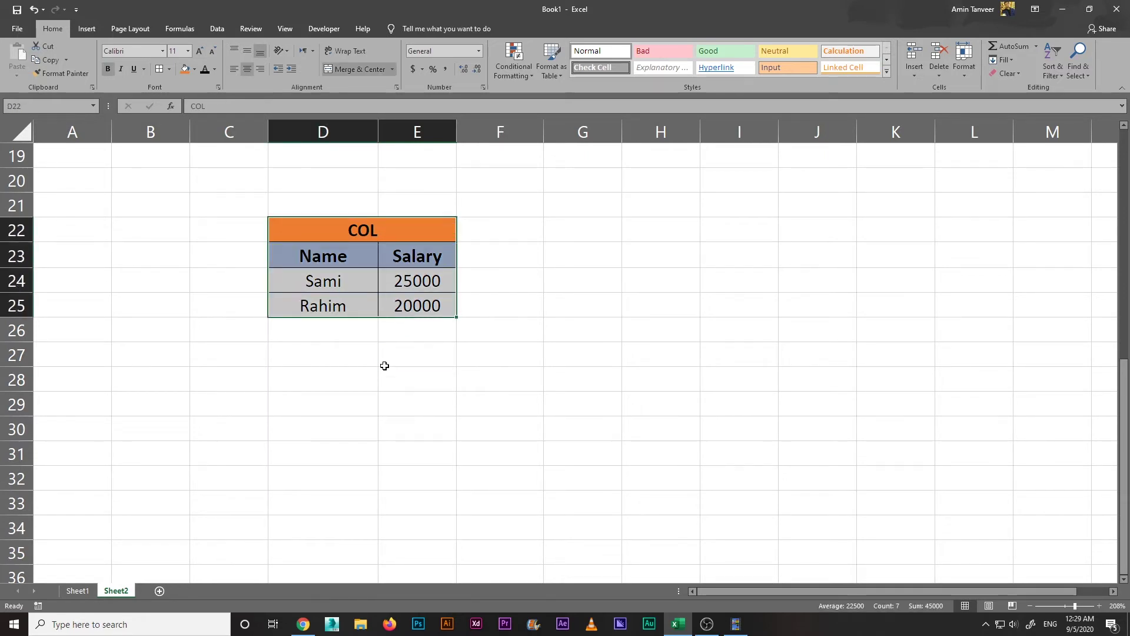
left_click(385, 366)
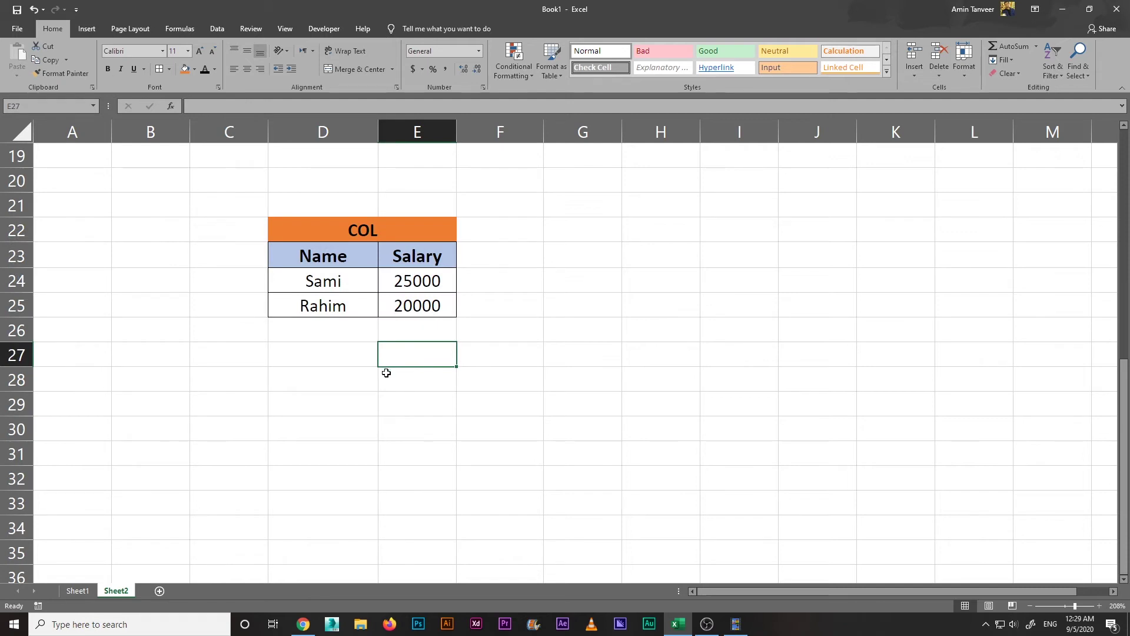
left_click(369, 363)
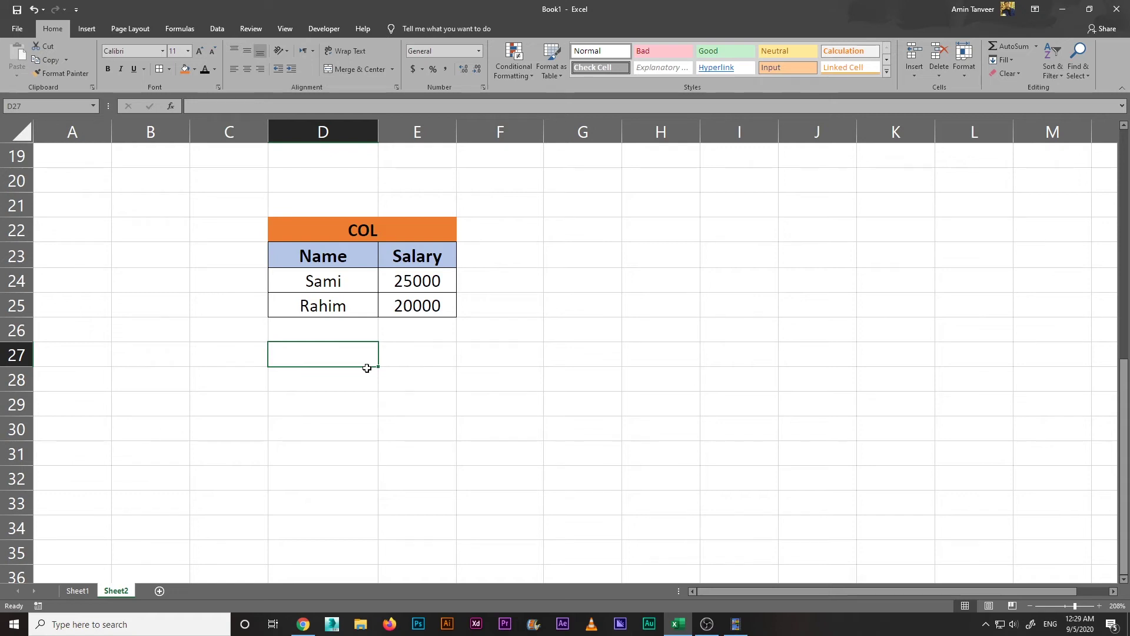
left_click(386, 420)
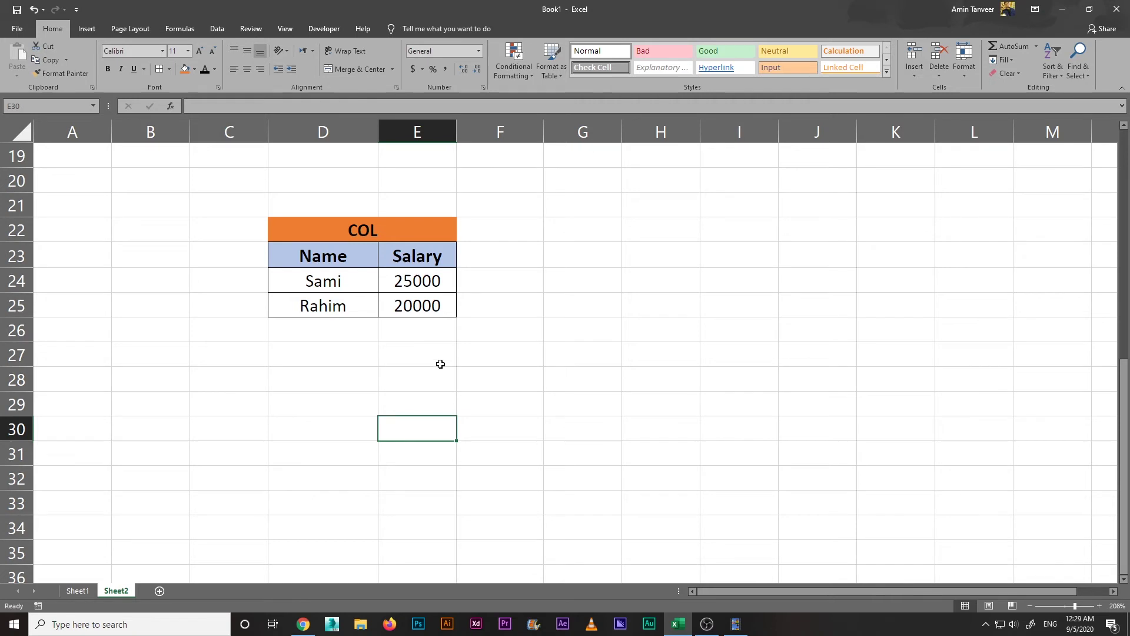
scroll(424, 353, "down", 1)
Step: Enter January in D27 and fill the month names down column D to November
left_click(343, 284)
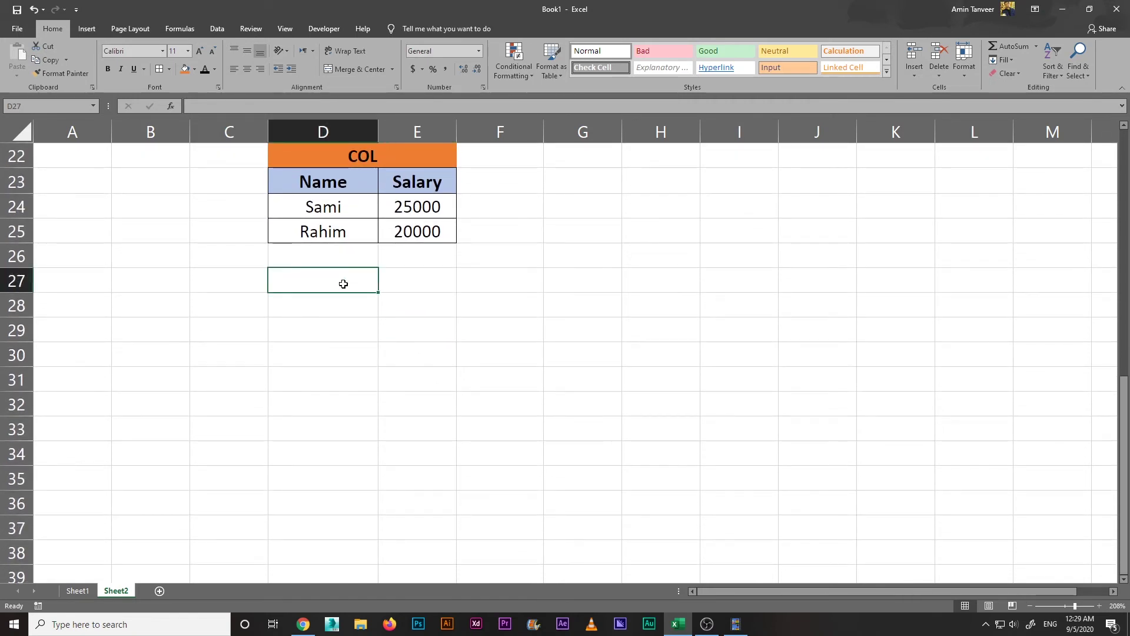
type("Jan")
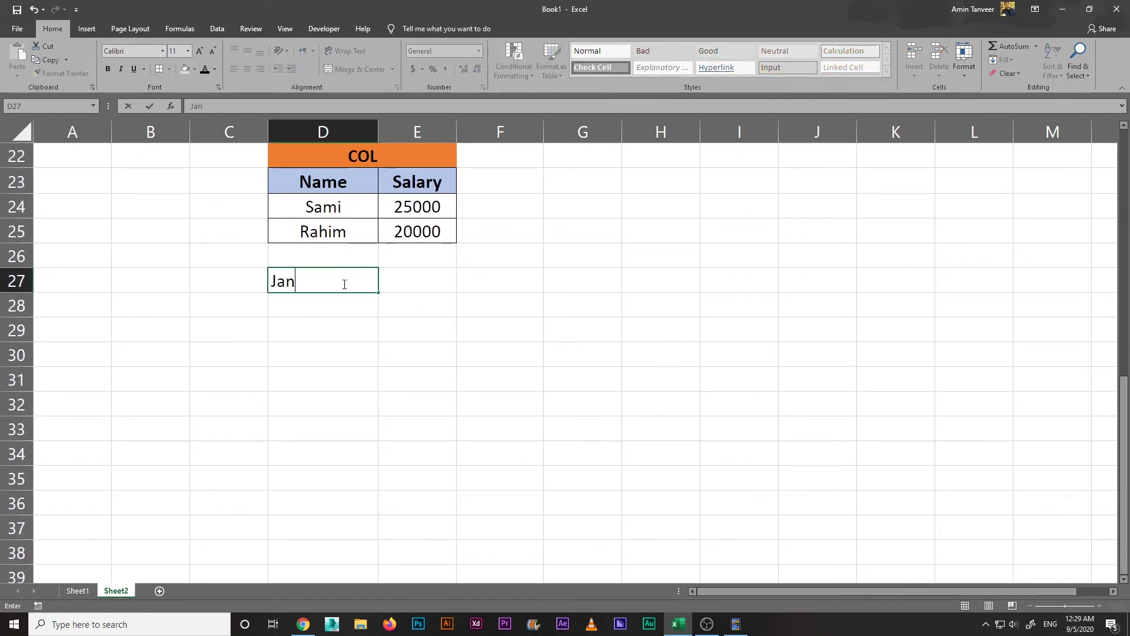
type("uary")
left_click(339, 331)
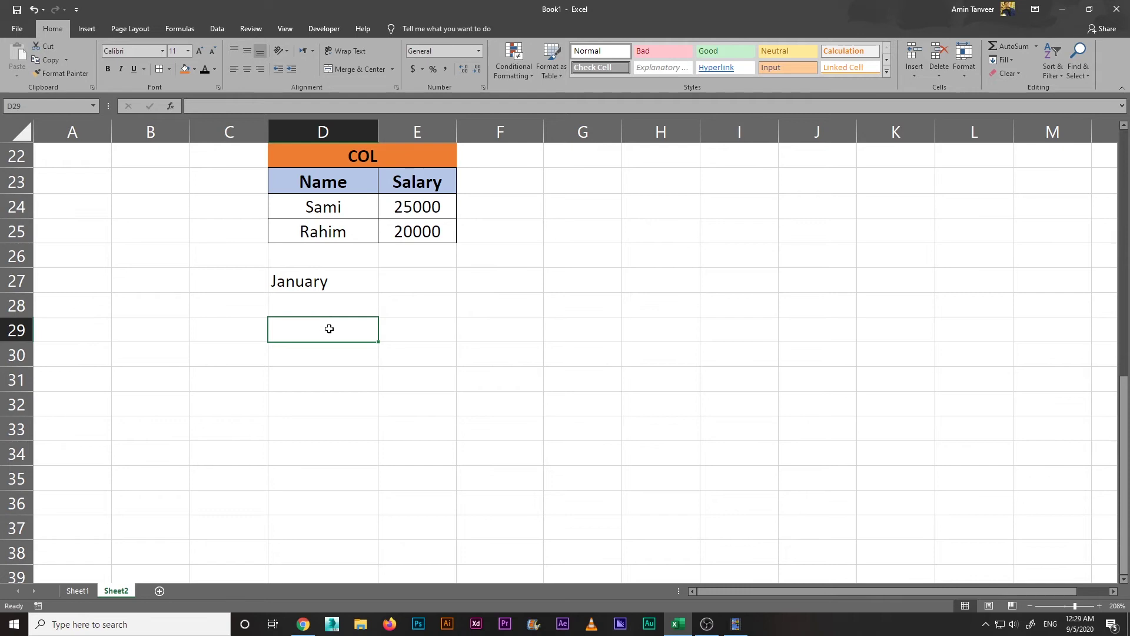
left_click(330, 282)
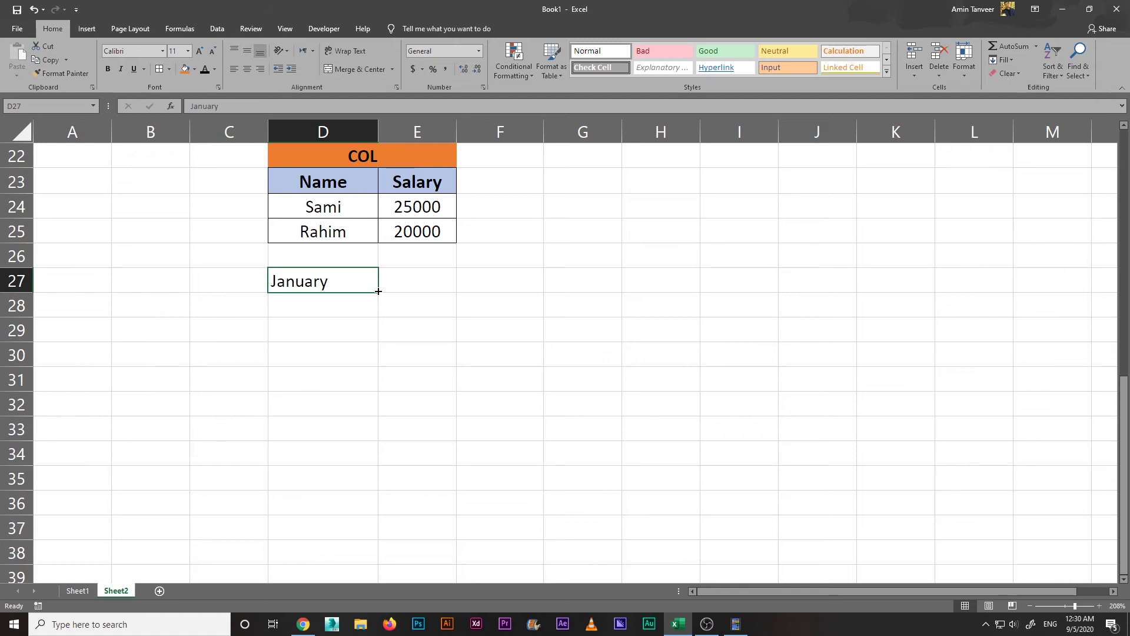
left_click_drag(378, 291, 377, 451)
Step: Extend the series from November to row 42, wrapping through December to April
left_click_drag(378, 520, 380, 539)
scroll(434, 492, "down", 2)
scroll(434, 491, "up", 2)
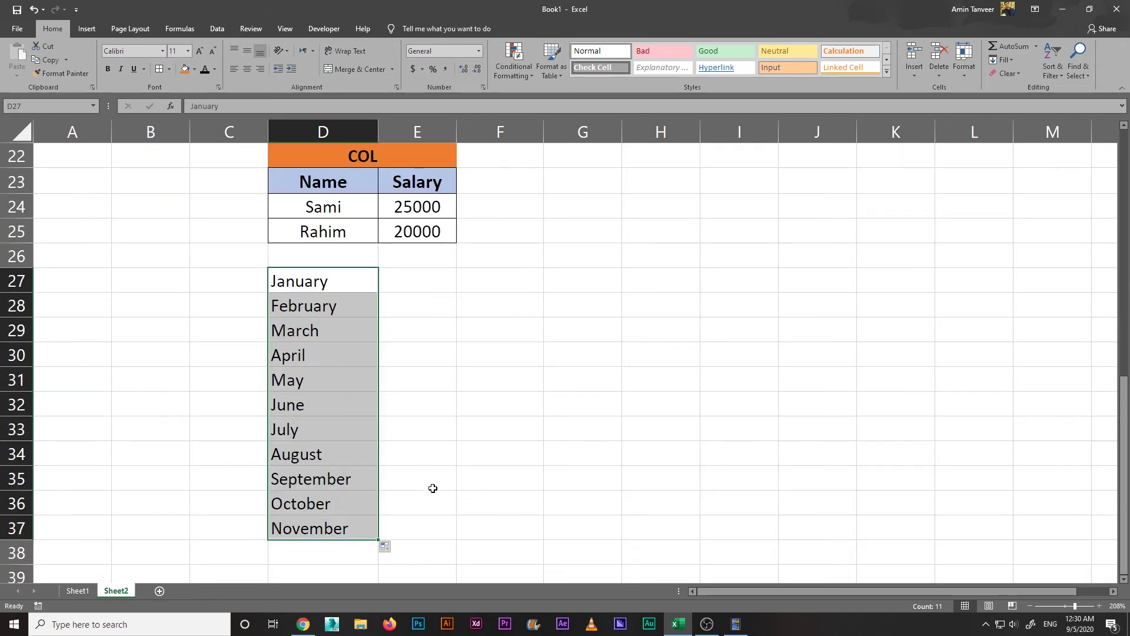
scroll(434, 487, "down", 1)
left_click(371, 462)
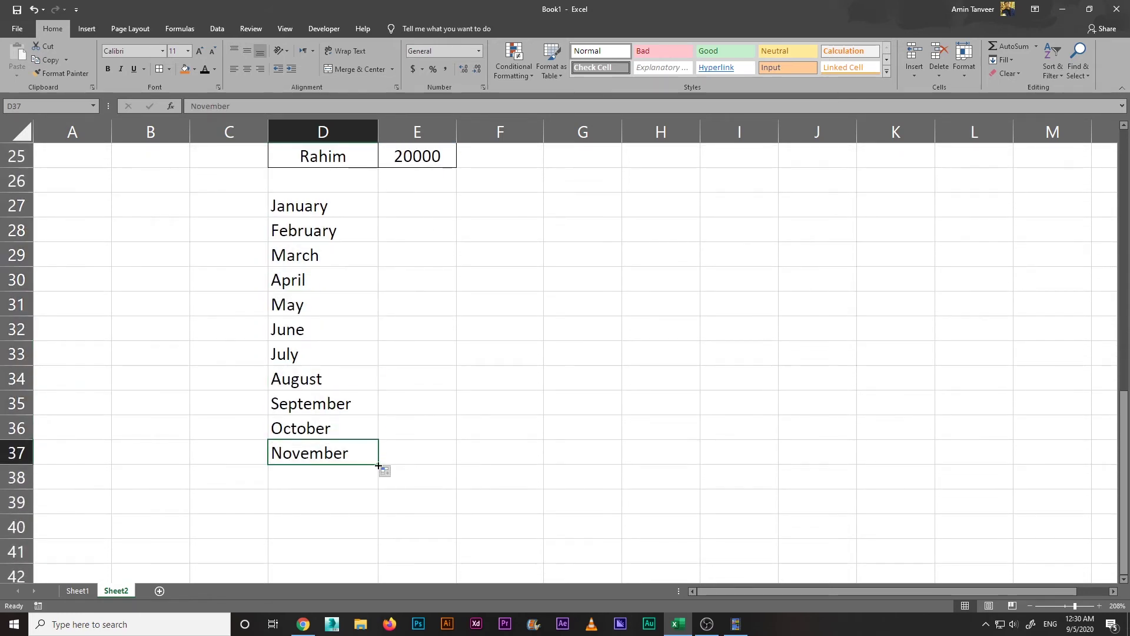
left_click_drag(377, 465, 380, 543)
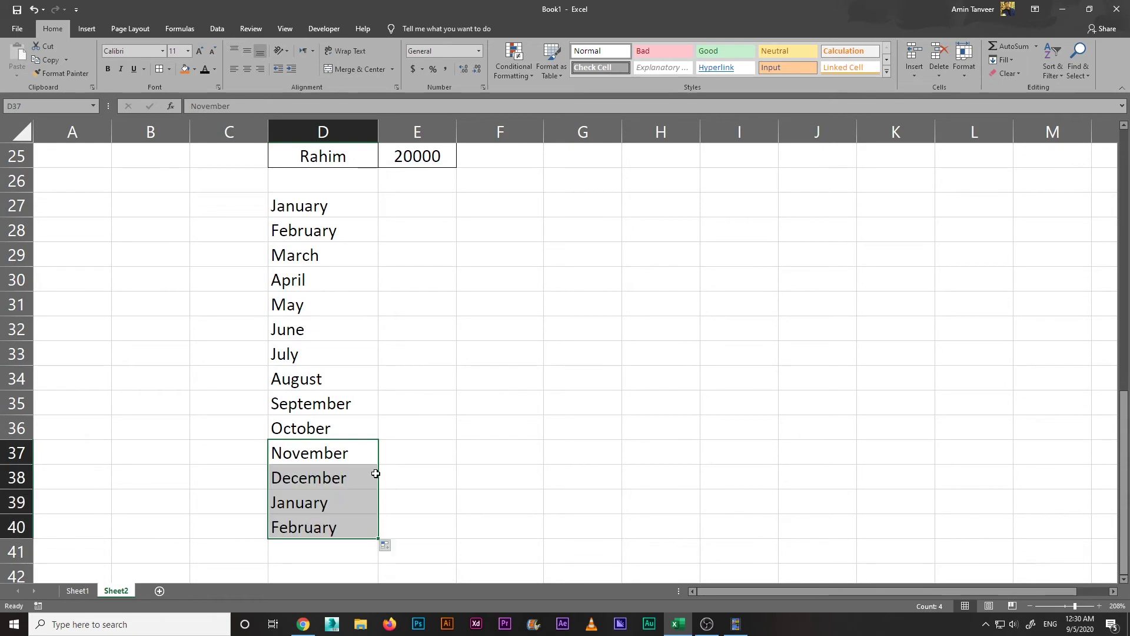
scroll(375, 482, "down", 2)
scroll(375, 483, "down", 2)
left_click_drag(380, 392, 379, 498)
scroll(506, 416, "up", 3)
scroll(506, 416, "down", 1)
scroll(506, 416, "up", 1)
left_click_drag(320, 209, 348, 565)
Step: Type Jan in E27 and fill the abbreviated months down to Oct in E36
left_click(479, 355)
left_click(422, 218)
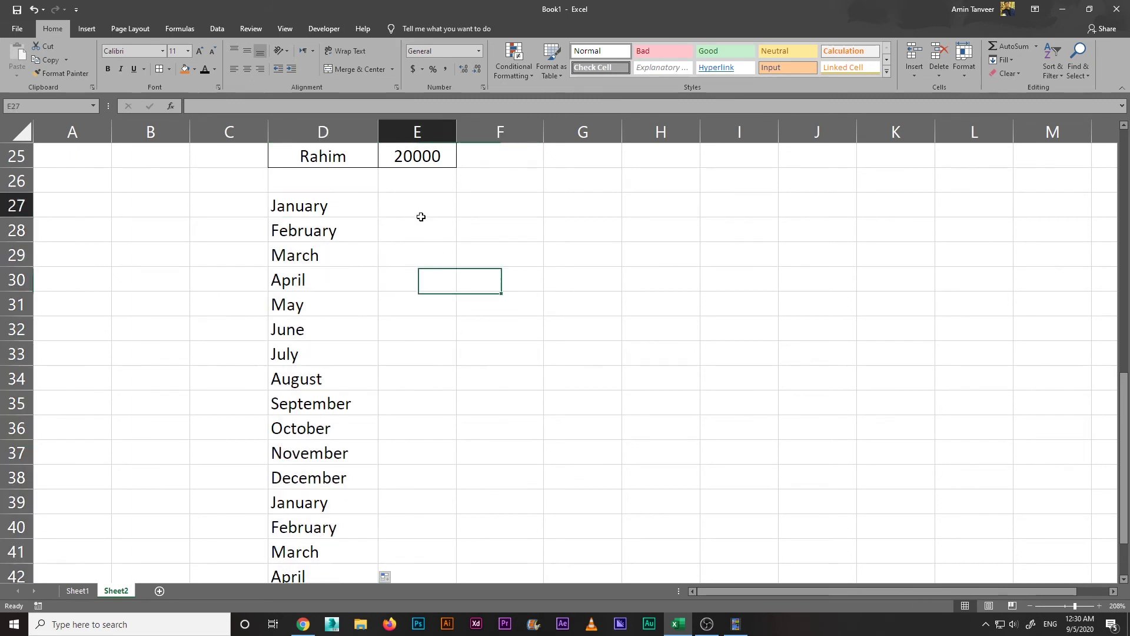
type("Jan")
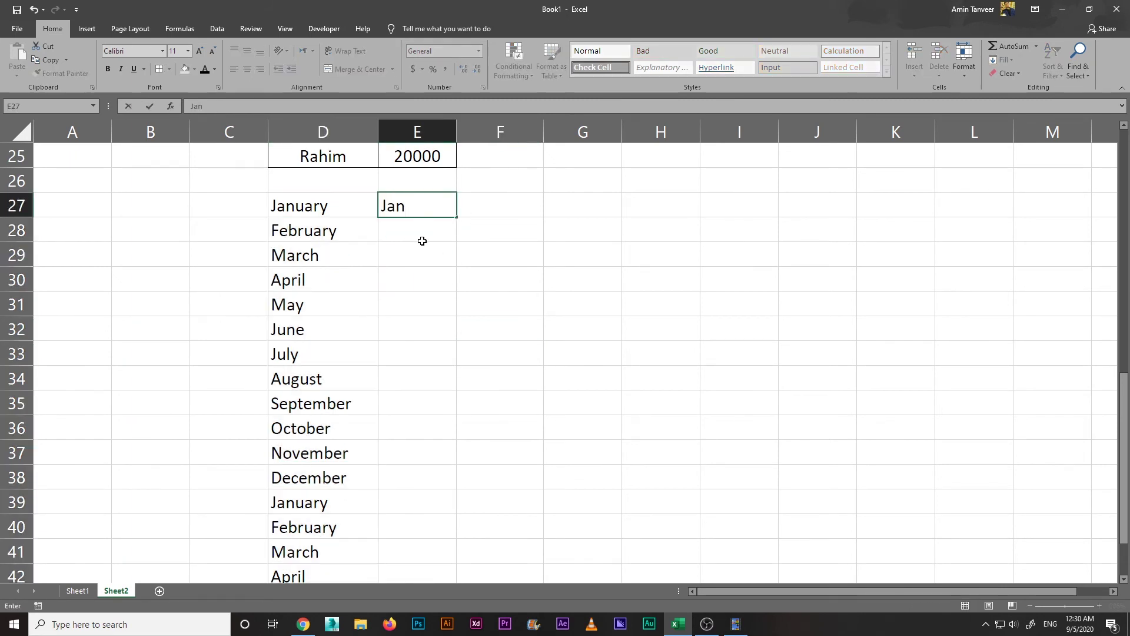
left_click(500, 233)
left_click(522, 262)
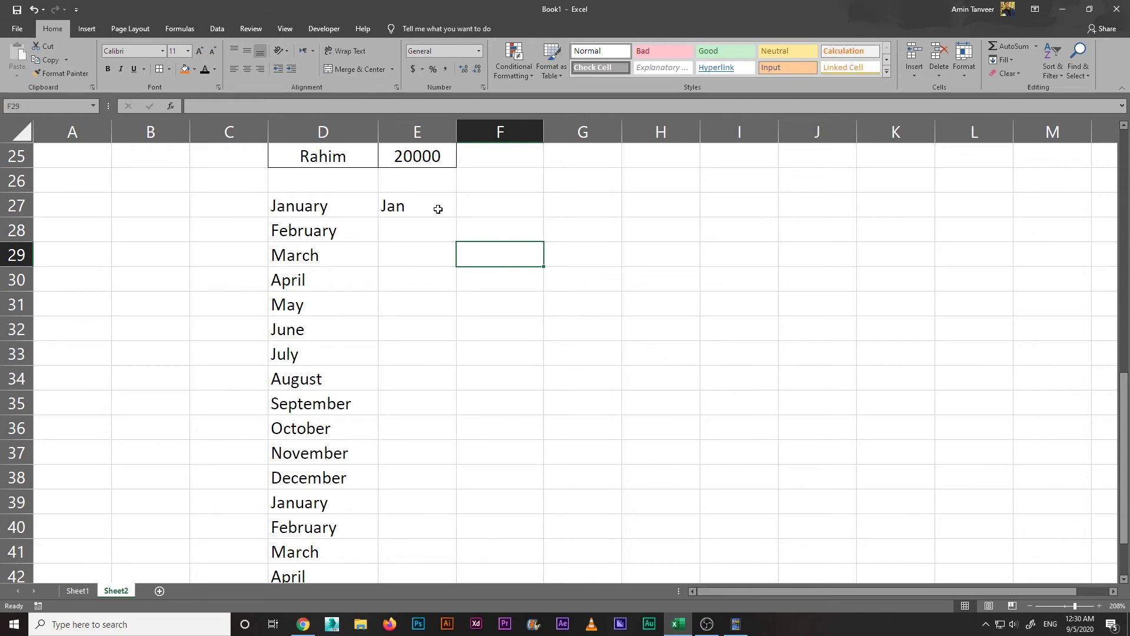
left_click(438, 209)
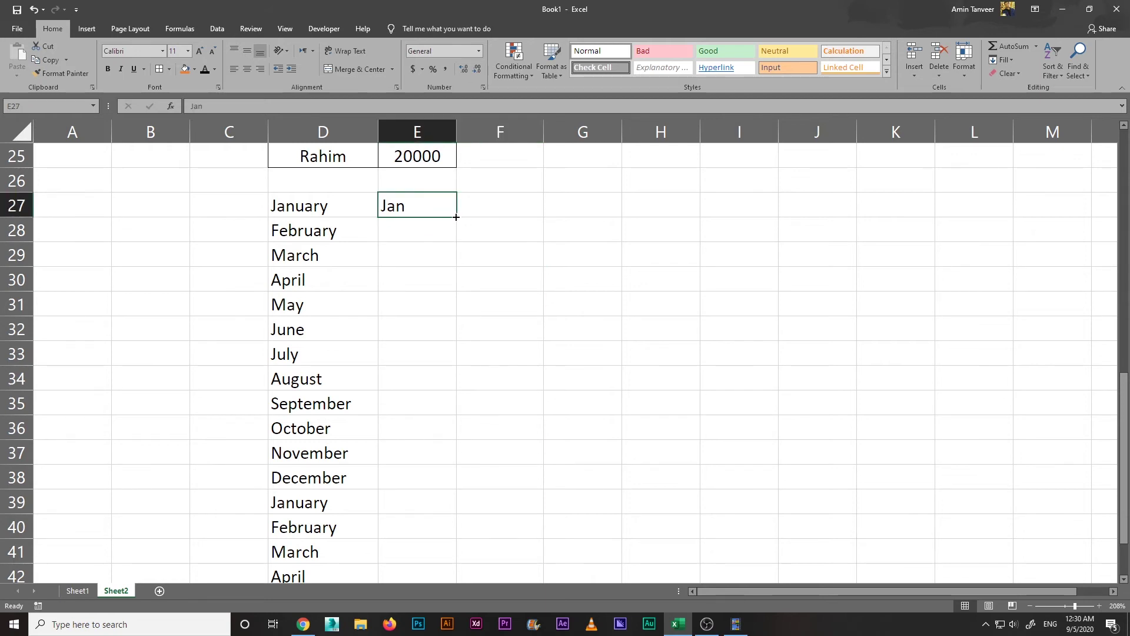
left_click_drag(457, 217, 457, 434)
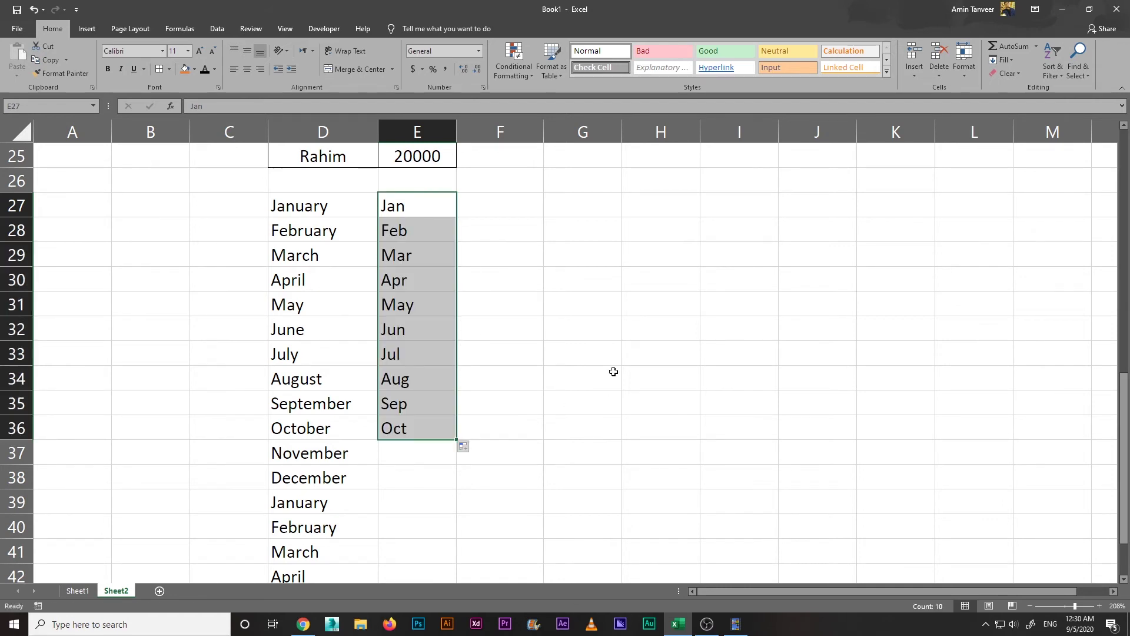
left_click(585, 353)
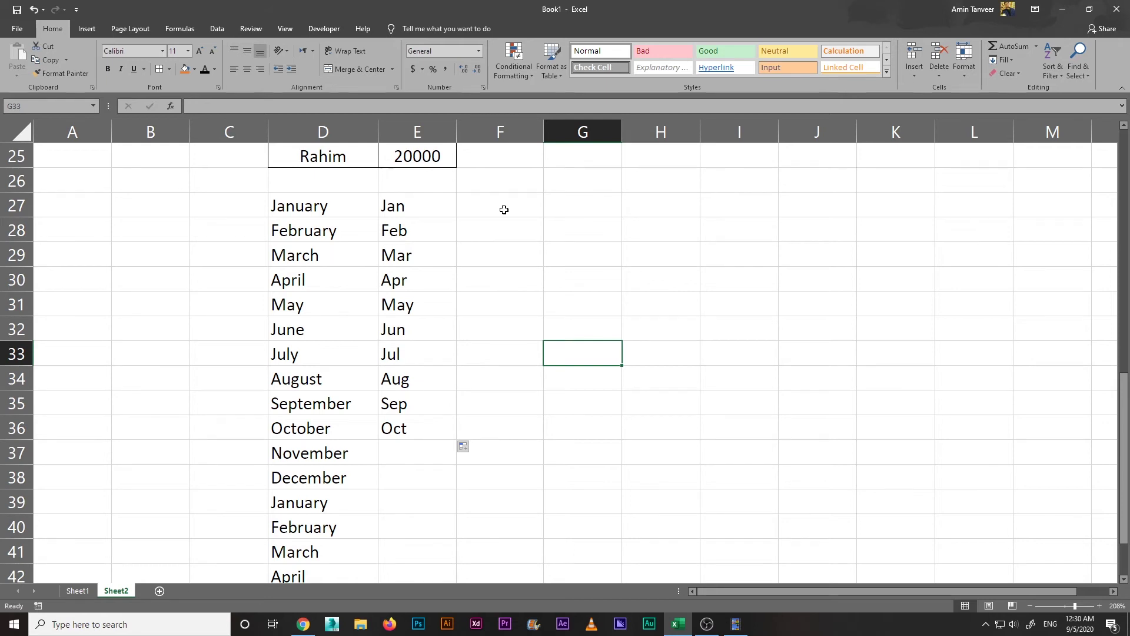
Step: Enter 1 in F27, trial-fill it down as repeated 1s, then undo that fill
left_click(484, 278)
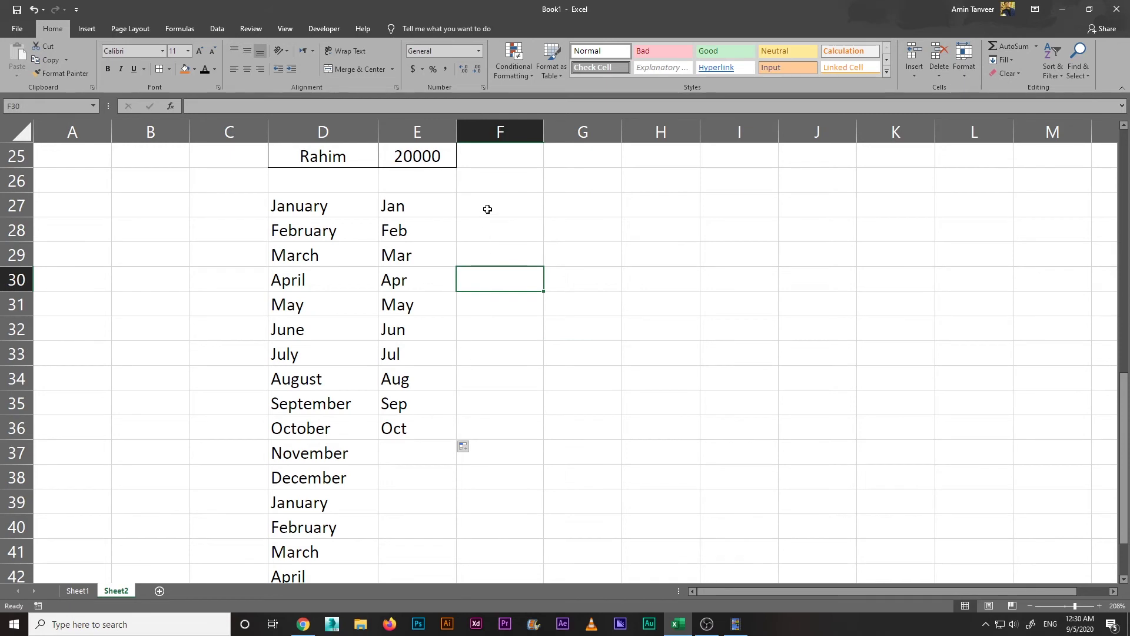
left_click(488, 209)
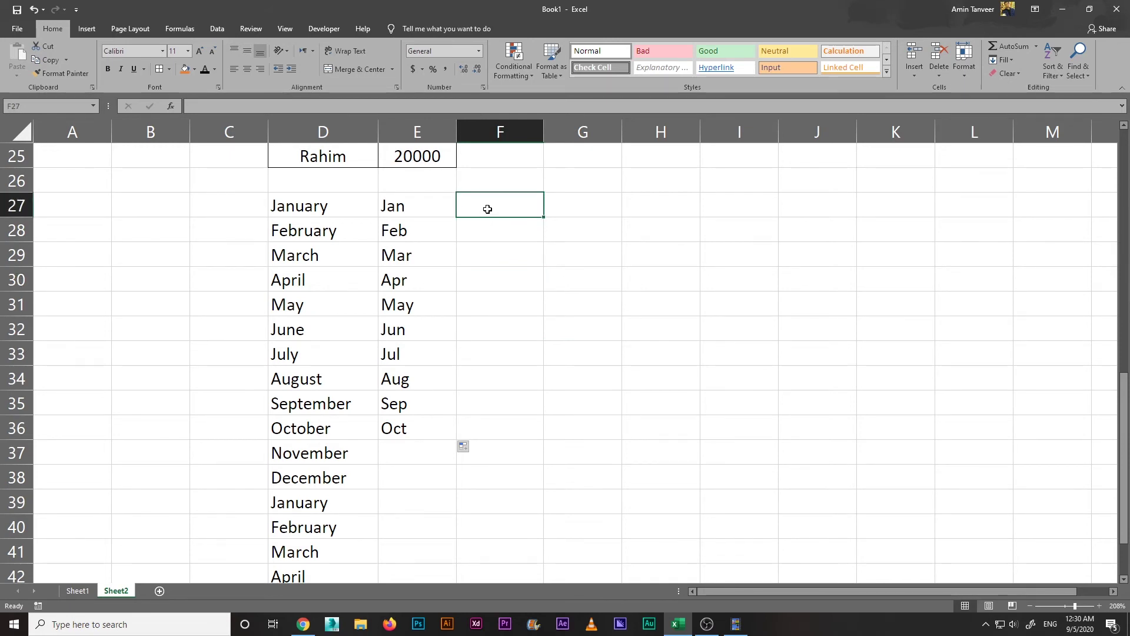
type("1")
left_click(486, 262)
left_click(502, 208)
left_click_drag(544, 217, 547, 462)
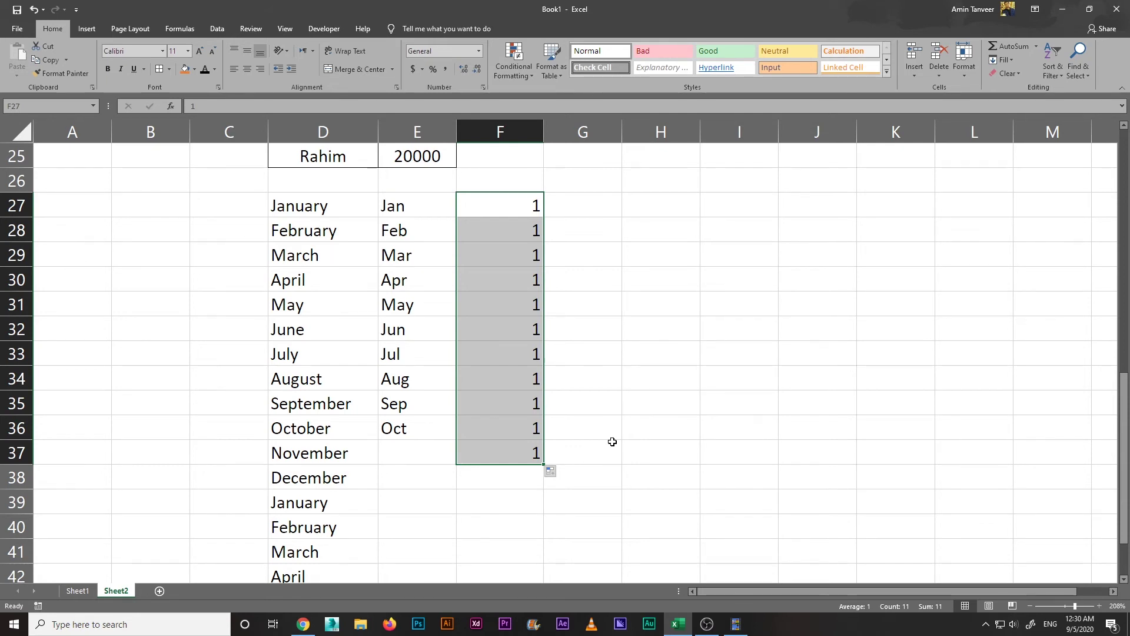
key("ctrl+z")
left_click(602, 360)
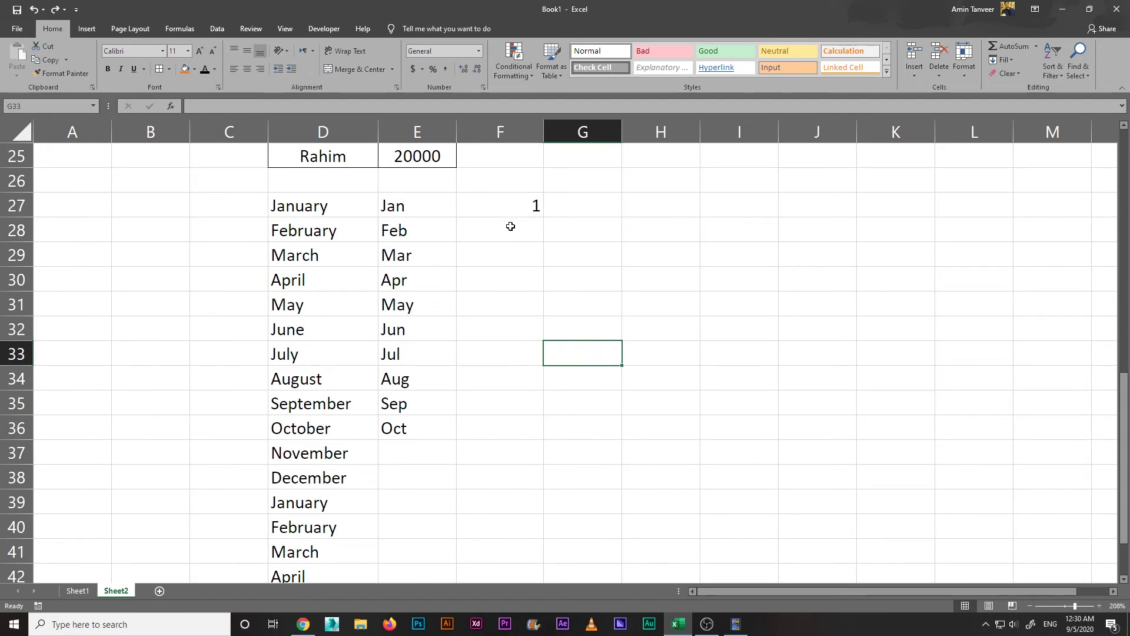
Step: Add 2 in F28, fill the 1, 2 pattern to row 39, then delete it
left_click(510, 226)
type("2")
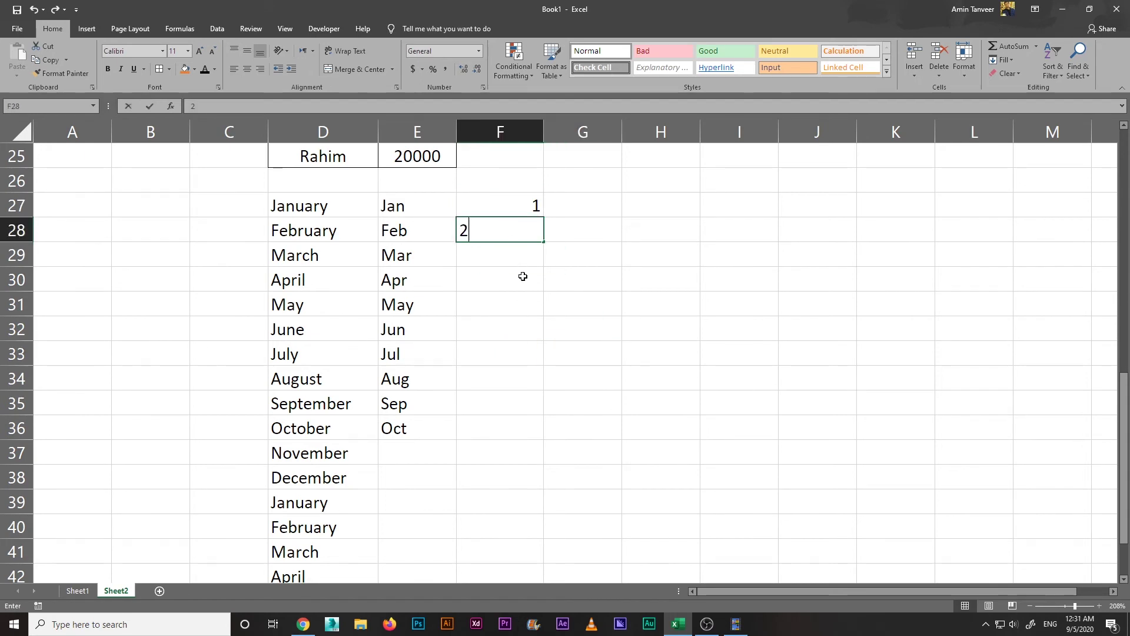
left_click(523, 278)
left_click_drag(507, 207, 515, 226)
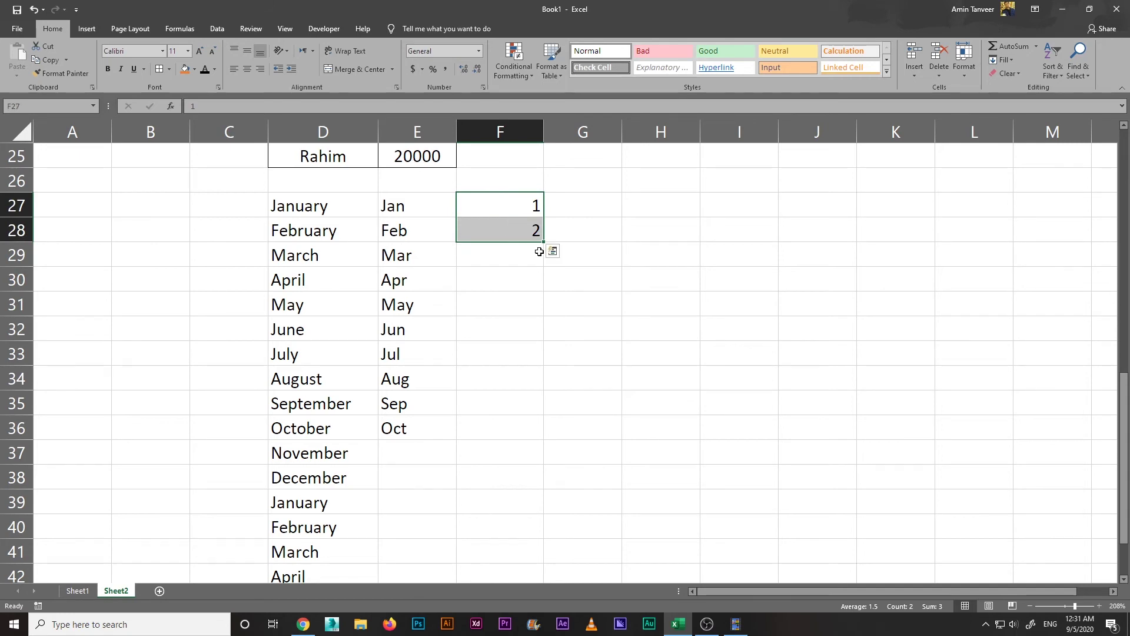
left_click_drag(543, 242, 555, 512)
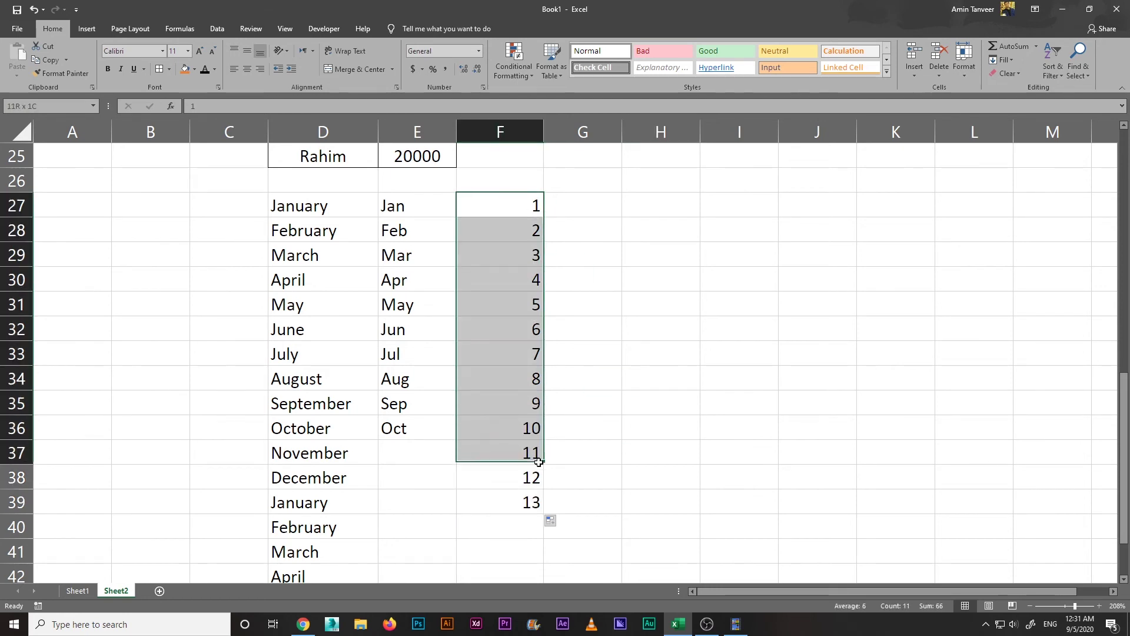
key("Delete")
Step: Enter 1 in F27 and 3 in F28, then fill odd numbers to 25 in F39
left_click(509, 200)
type("1")
key("Return")
left_click(527, 211)
left_click_drag(542, 217, 544, 488)
key("ctrl+z")
left_click(527, 230)
type("3")
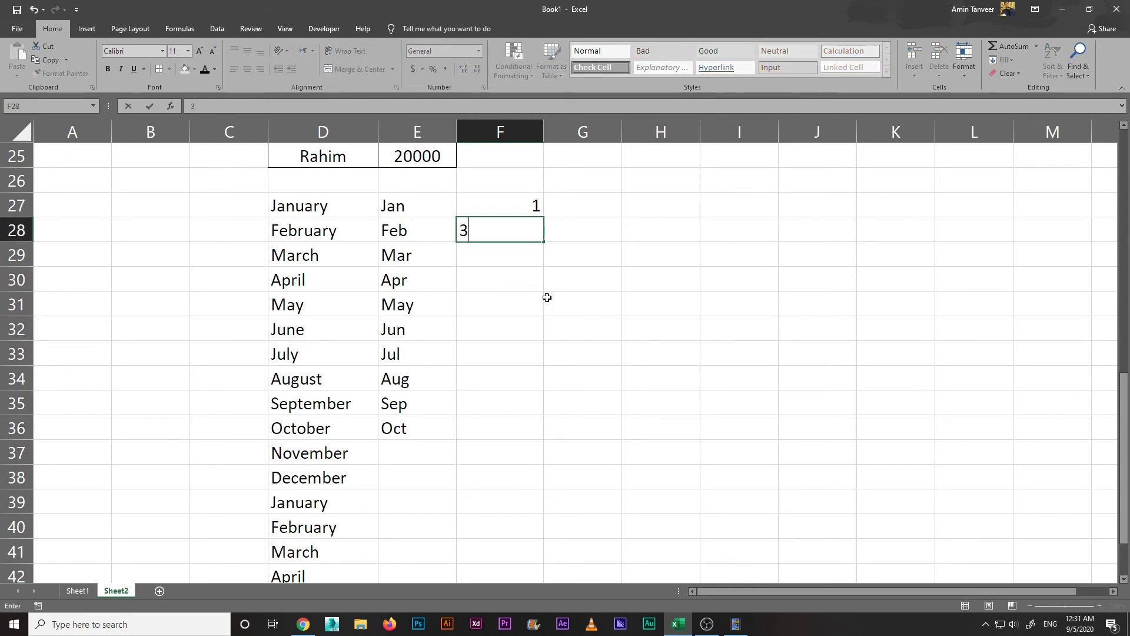
left_click(547, 297)
left_click_drag(523, 207, 547, 507)
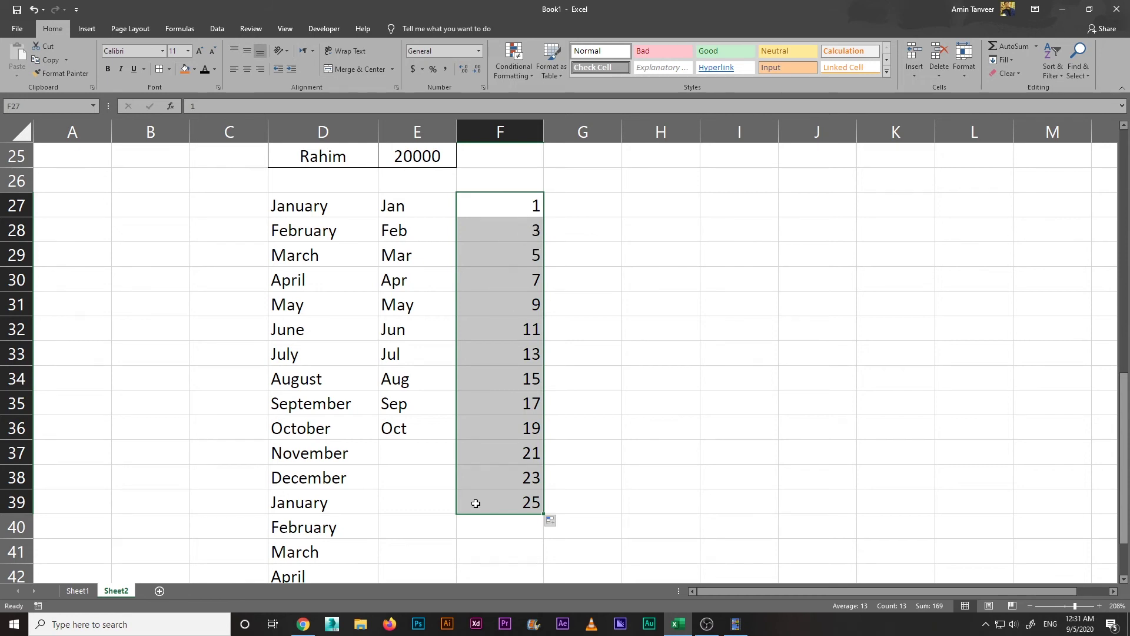
left_click(671, 465)
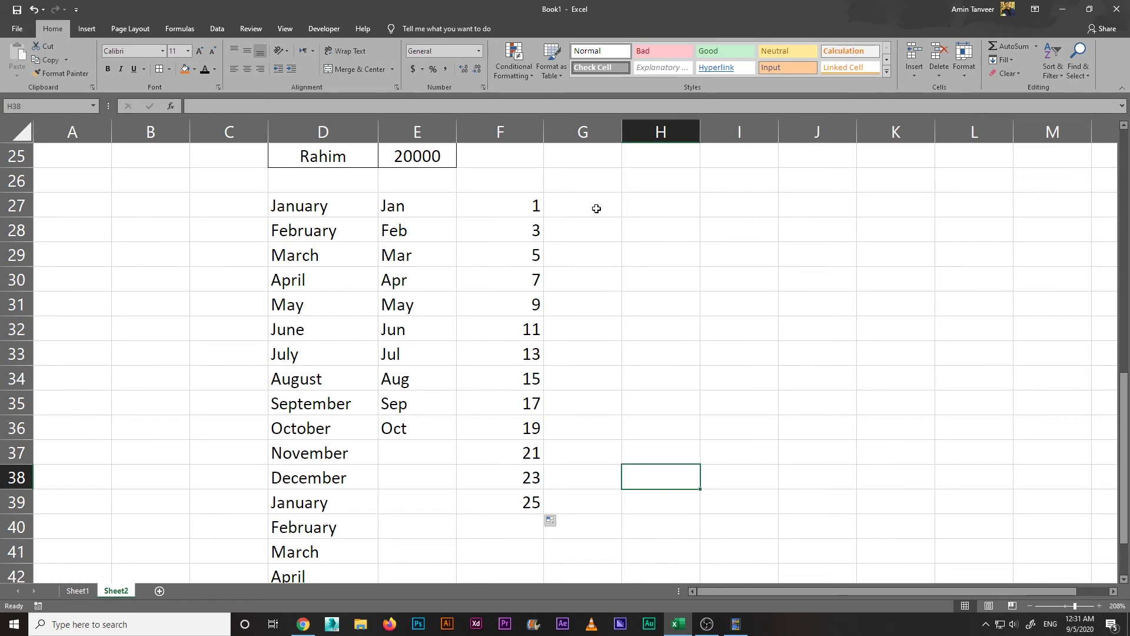
Step: Enter 1/1/2020 in G27 and fill daily dates to 1/13/2020, keeping Fill Series
left_click(596, 208)
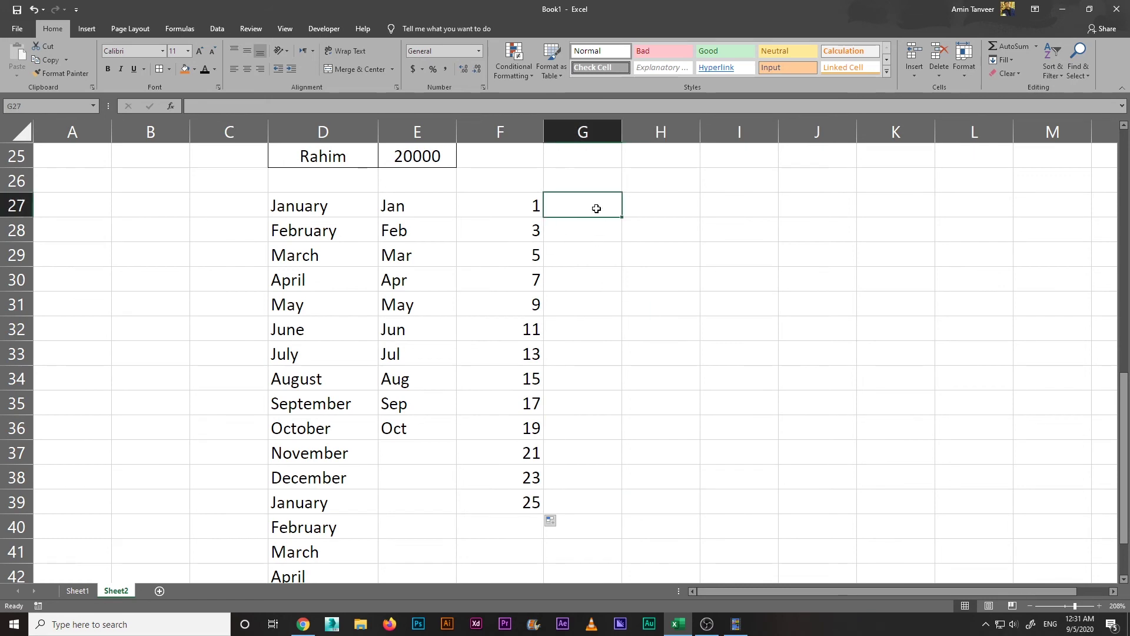
type("1/1/")
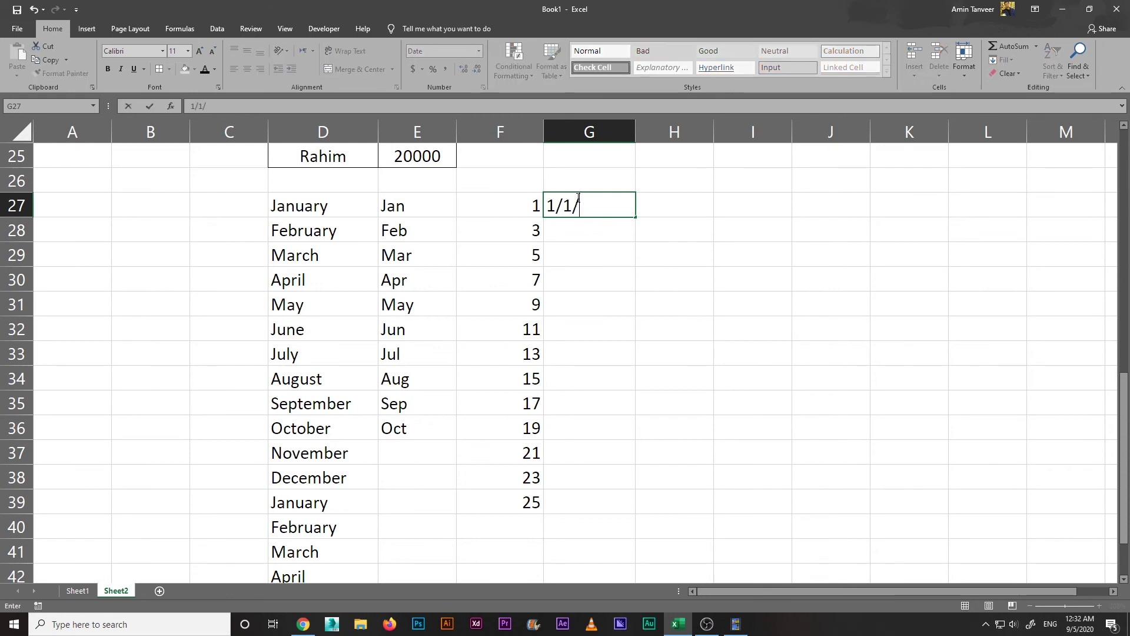
type("2020")
left_click(618, 334)
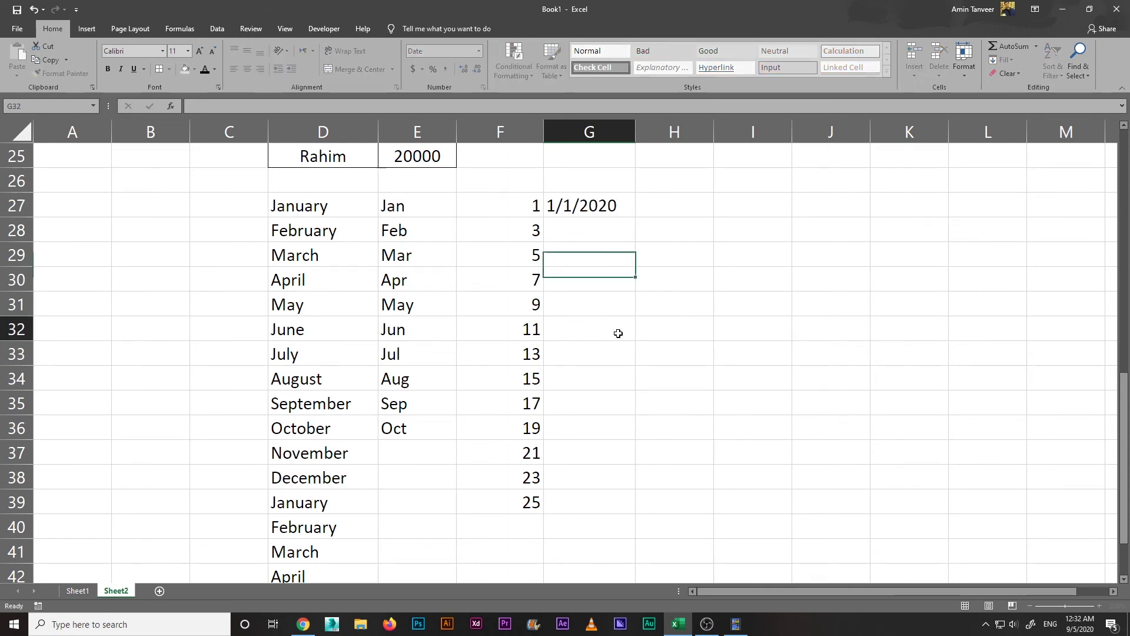
left_click(627, 211)
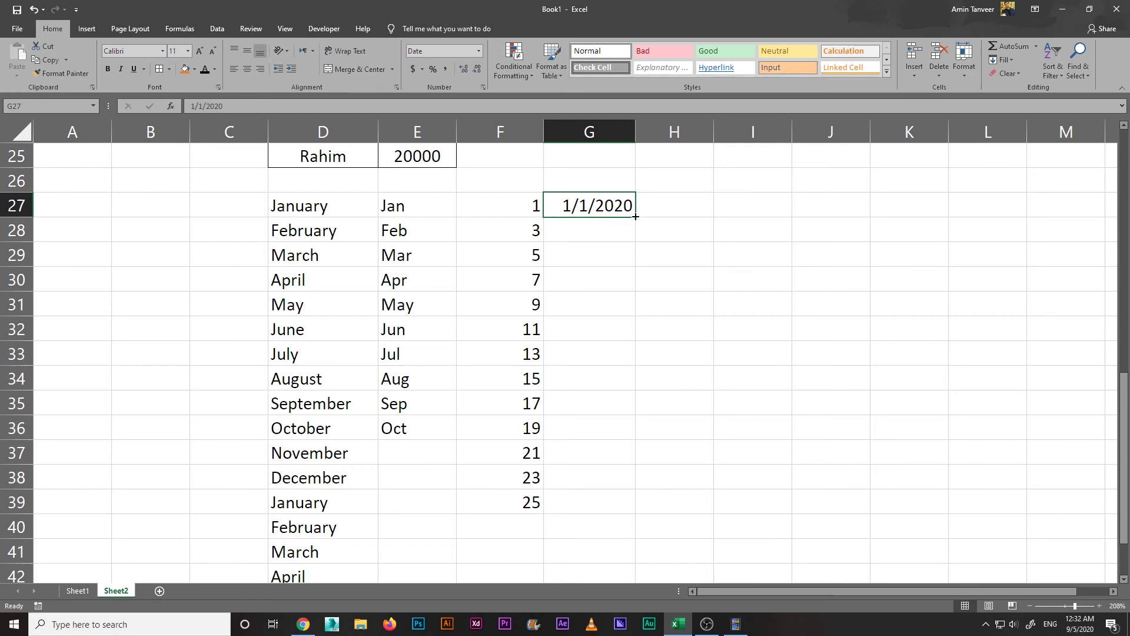
left_click_drag(636, 217, 632, 504)
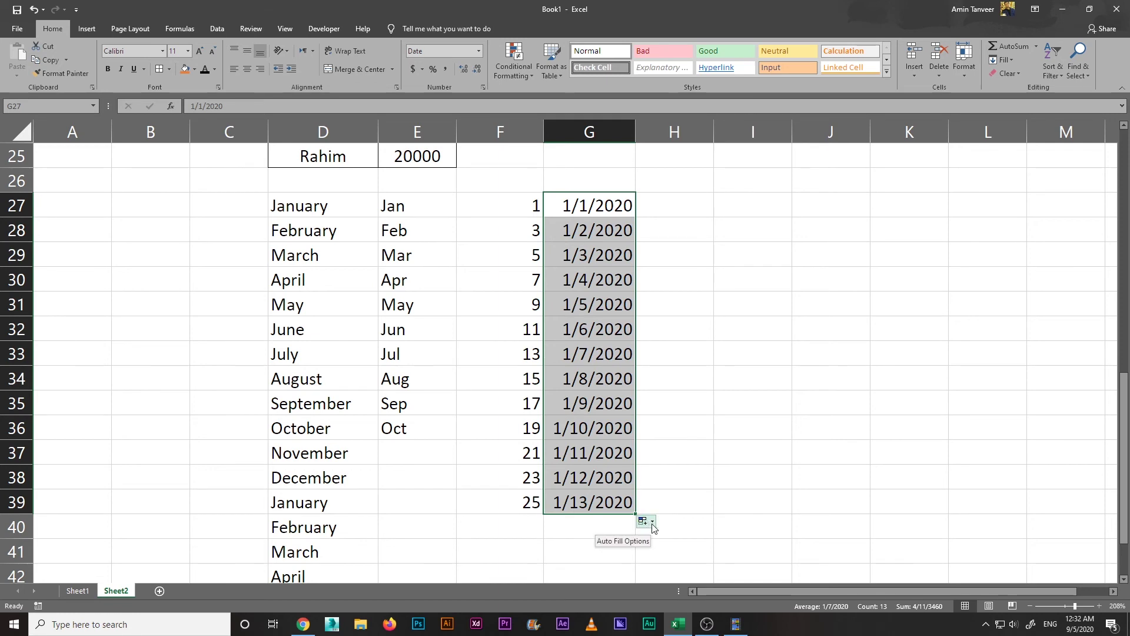
left_click(646, 521)
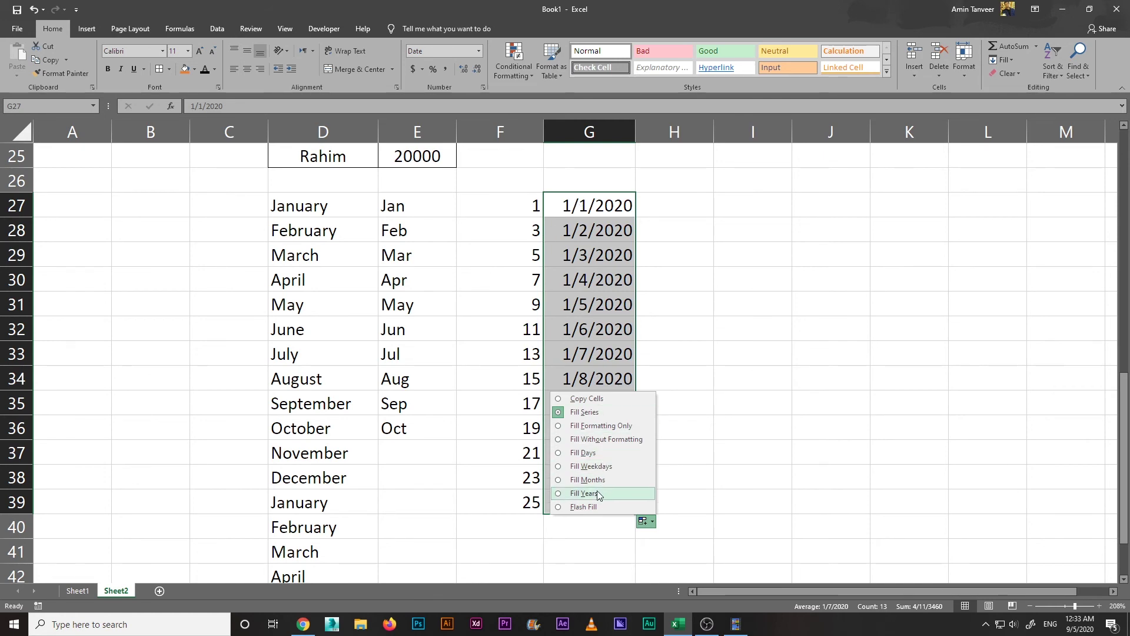
left_click(631, 5)
left_click(688, 207)
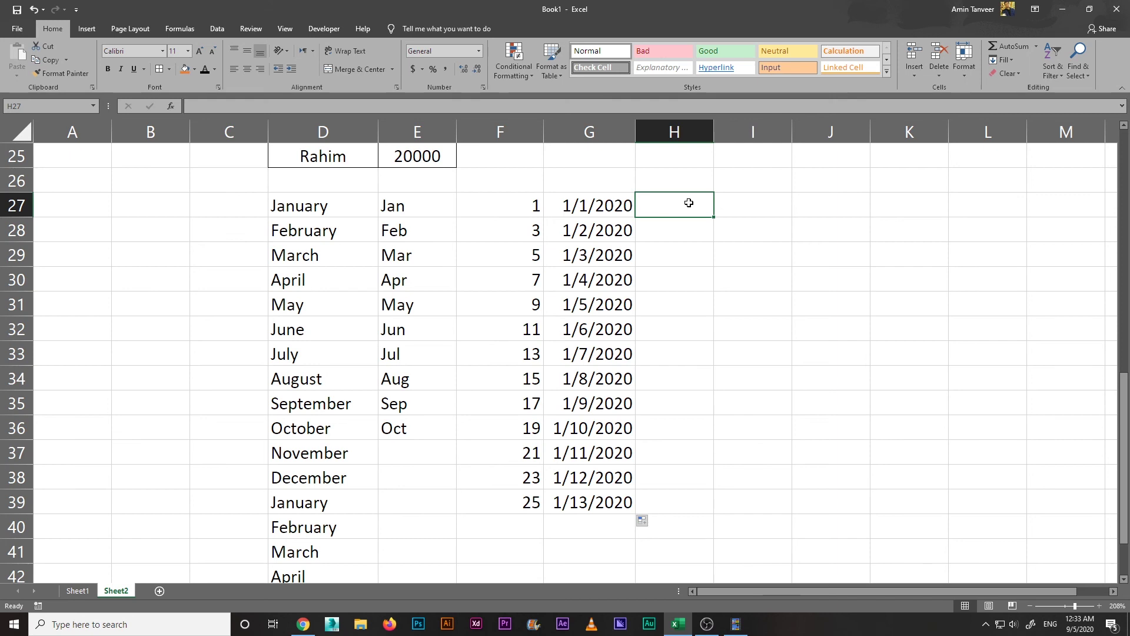
Step: Enter MS1 in H27 and fill it down to MS13 in H39
type("MS")
key("ctrl+Return")
key("End")
double_click(670, 203)
type("1")
left_click(694, 283)
left_click(701, 207)
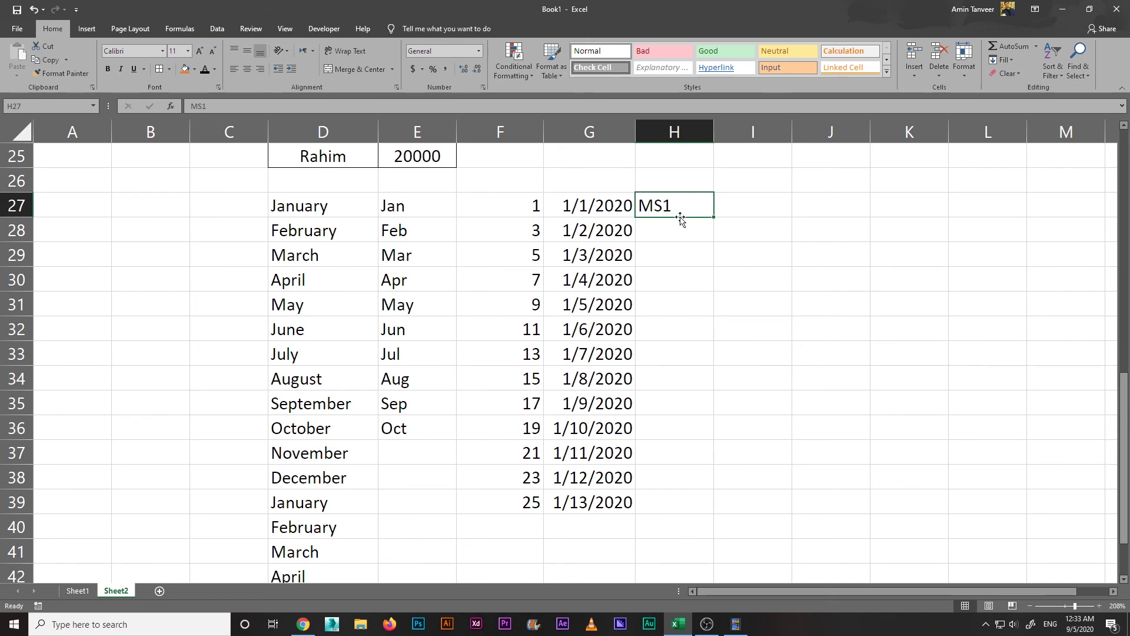
left_click(687, 252)
left_click(693, 211)
left_click_drag(714, 218, 736, 514)
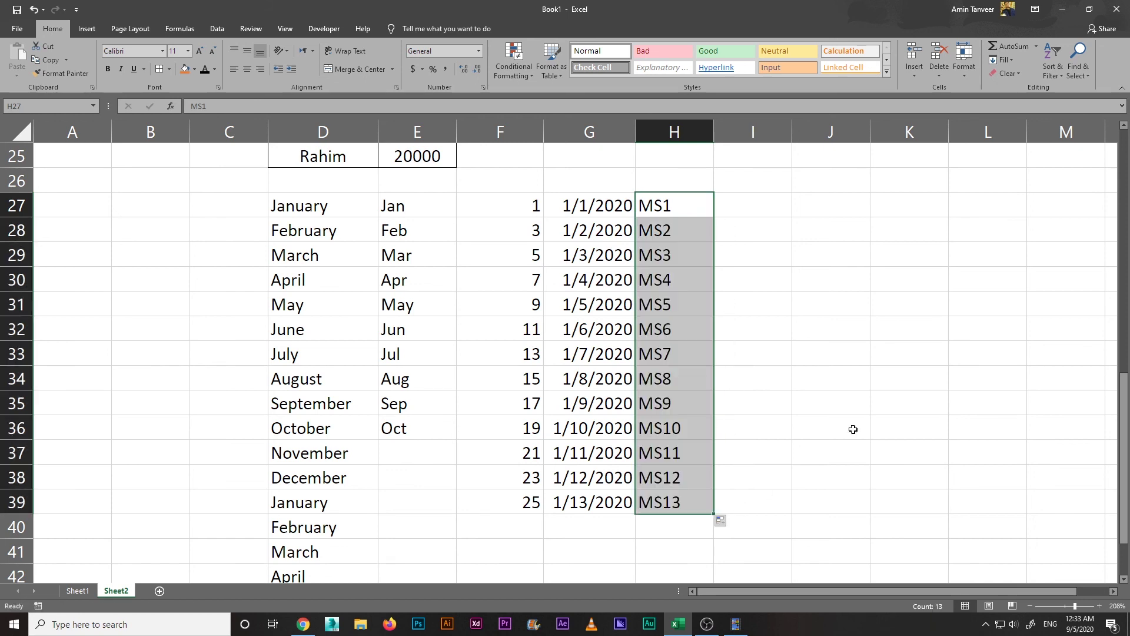